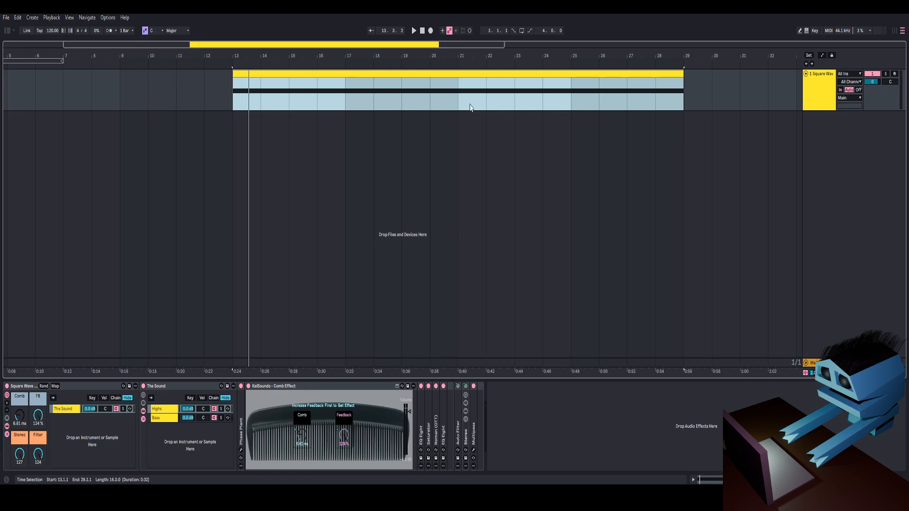
pyautogui.moveTo(413, 56); pyautogui.dragTo(531, 48)
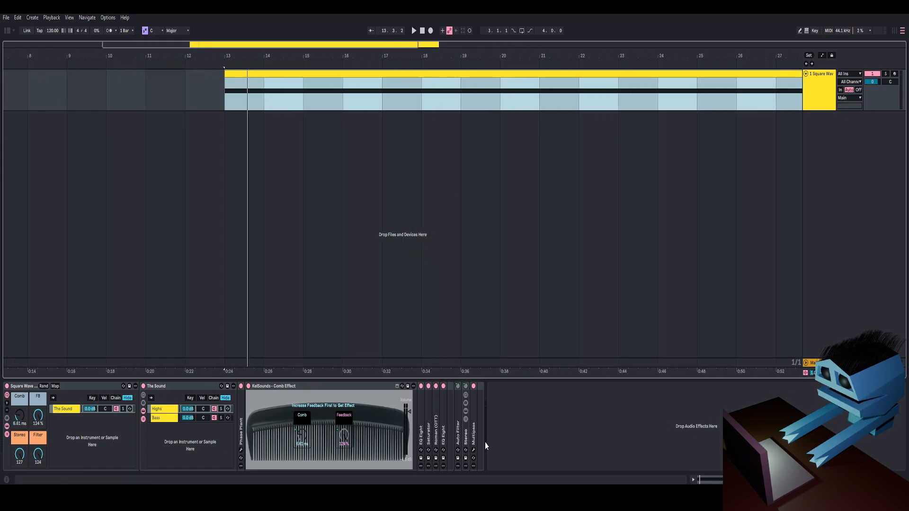
pyautogui.click(297, 387)
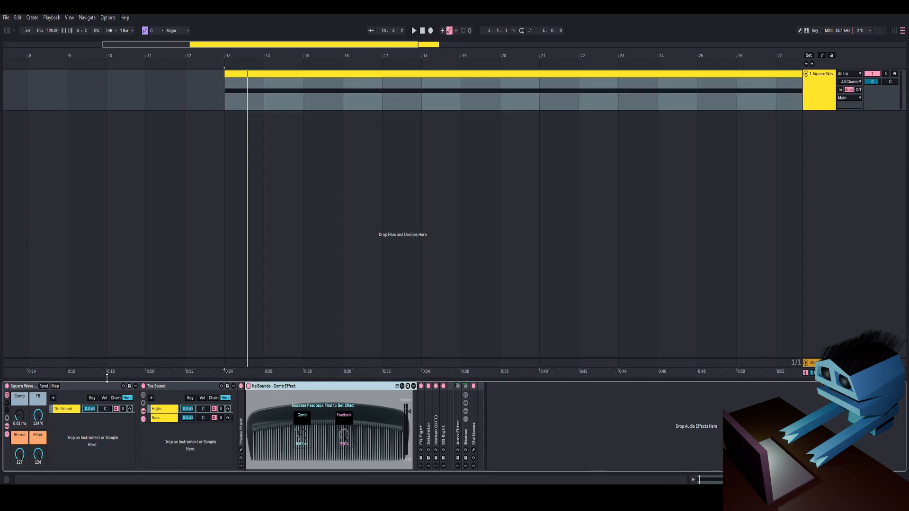
pyautogui.moveTo(358, 57); pyautogui.dragTo(403, 57)
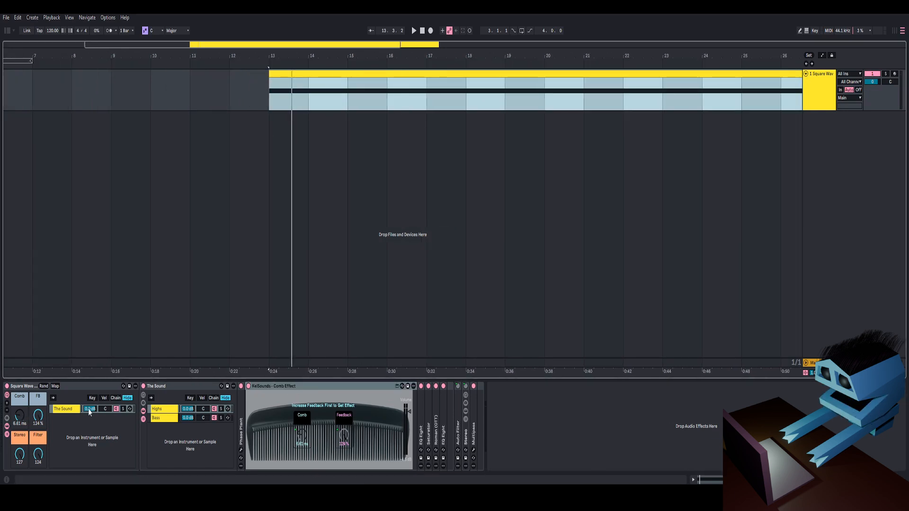
# Set the rack's Filter and Stereo macros to 0, FB to 0 %, and Comb to about 14.4 ms.
pyautogui.moveTo(37, 458); pyautogui.dragTo(36, 510)
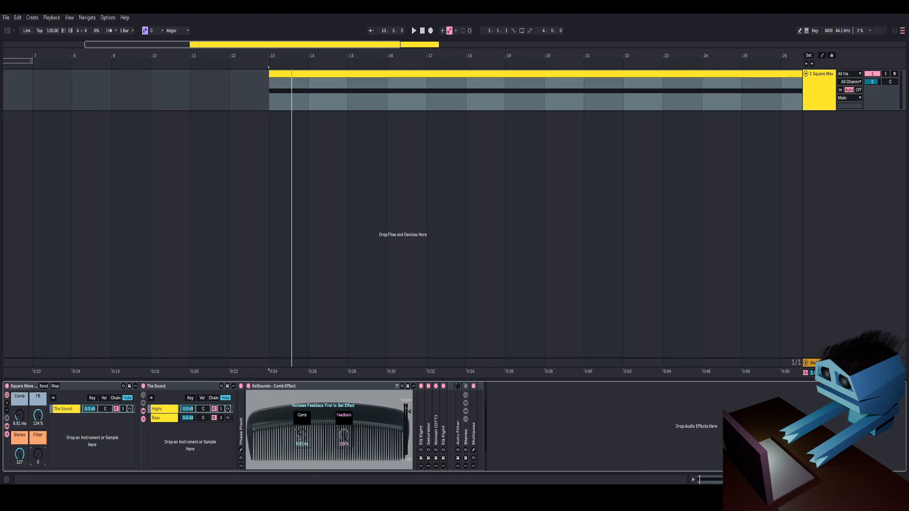
pyautogui.moveTo(21, 456); pyautogui.dragTo(20, 509)
pyautogui.moveTo(38, 416); pyautogui.dragTo(38, 469)
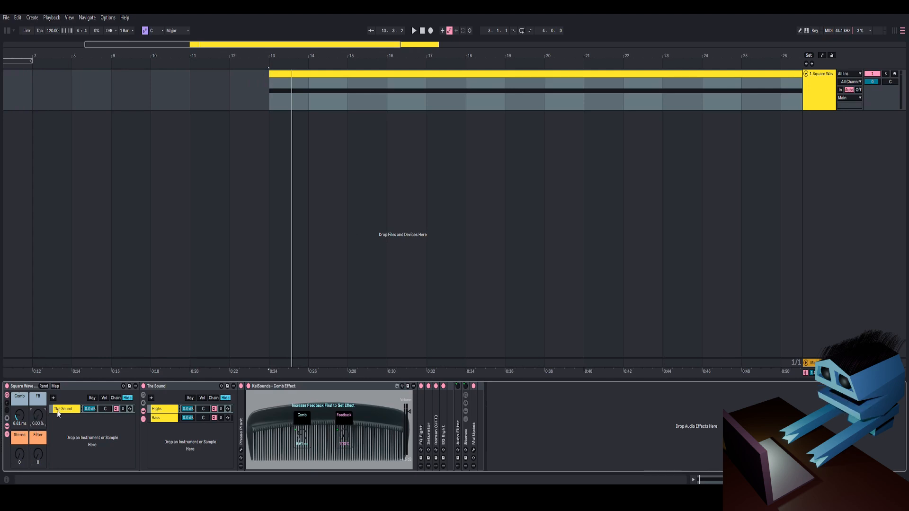
pyautogui.moveTo(19, 417); pyautogui.dragTo(19, 400)
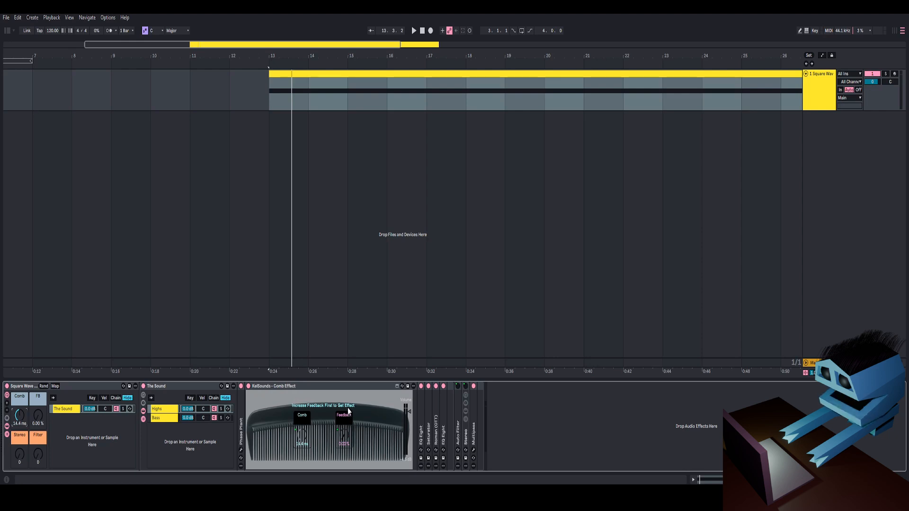
# Open the KelSounds - Comb Effect device for editing in Max and enlarge the patch window.
pyautogui.rightClick(348, 386)
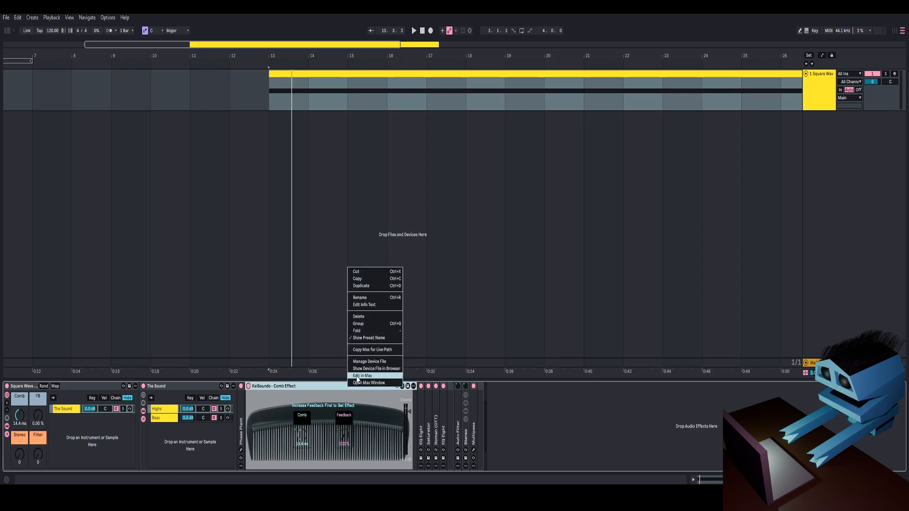
pyautogui.click(361, 376)
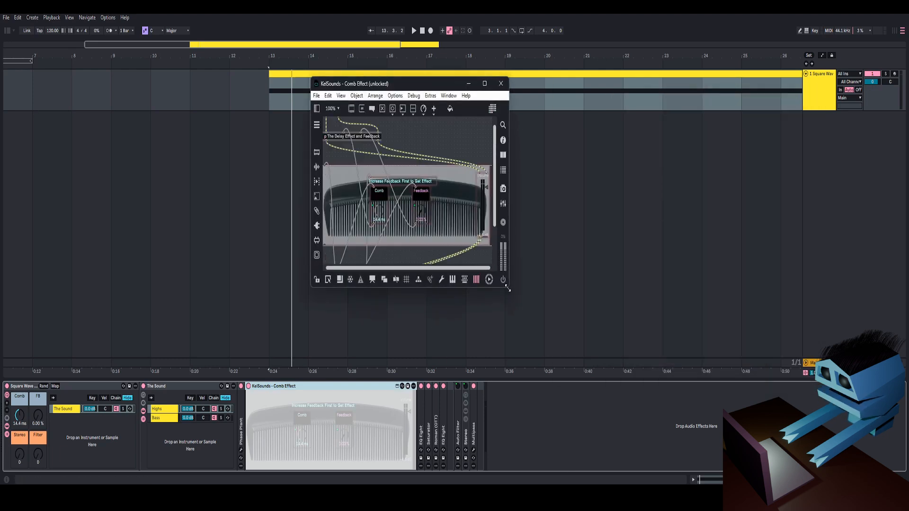
pyautogui.moveTo(508, 292); pyautogui.dragTo(570, 365)
pyautogui.scroll(1, 487, 309)
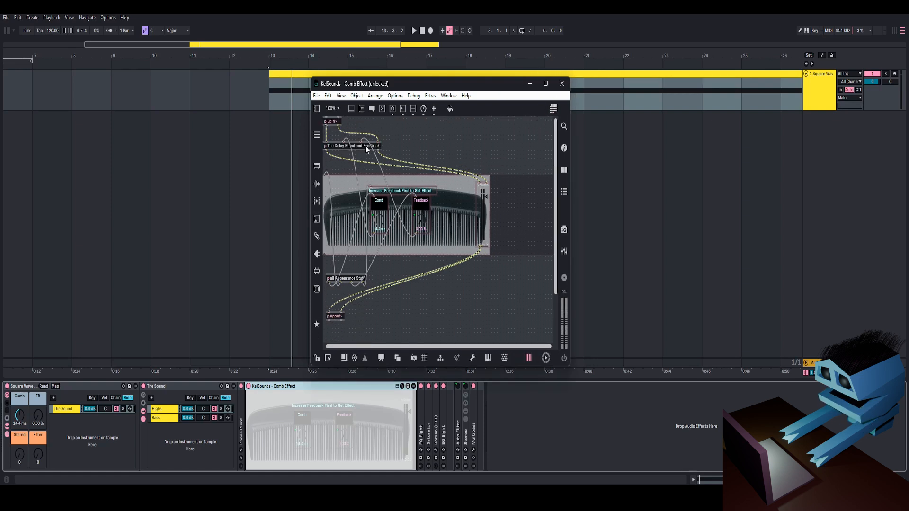
# Open the "p The Delay Effect and Feedback" subpatch and unlock it to examine how tapin~, tapout~ and the gain sliders are connected.
pyautogui.click(316, 362)
pyautogui.doubleClick(361, 146)
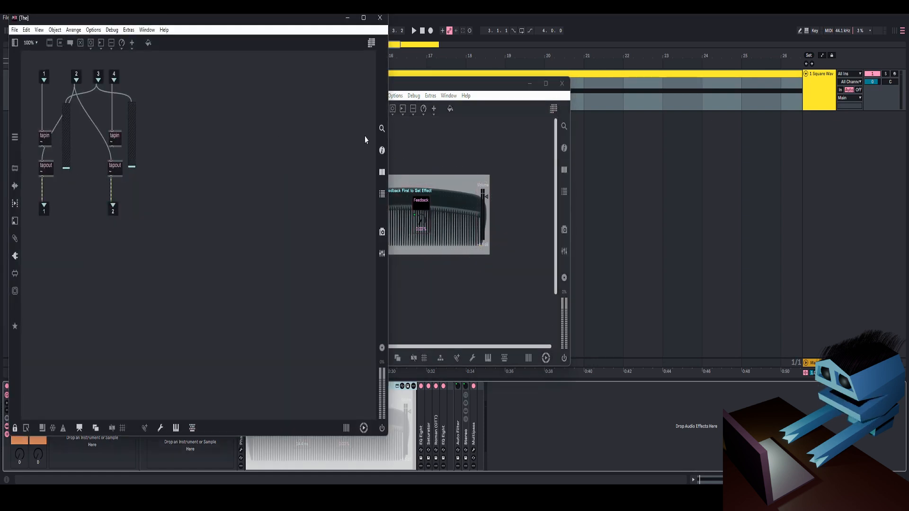
pyautogui.hotkey('ctrl', 'e')
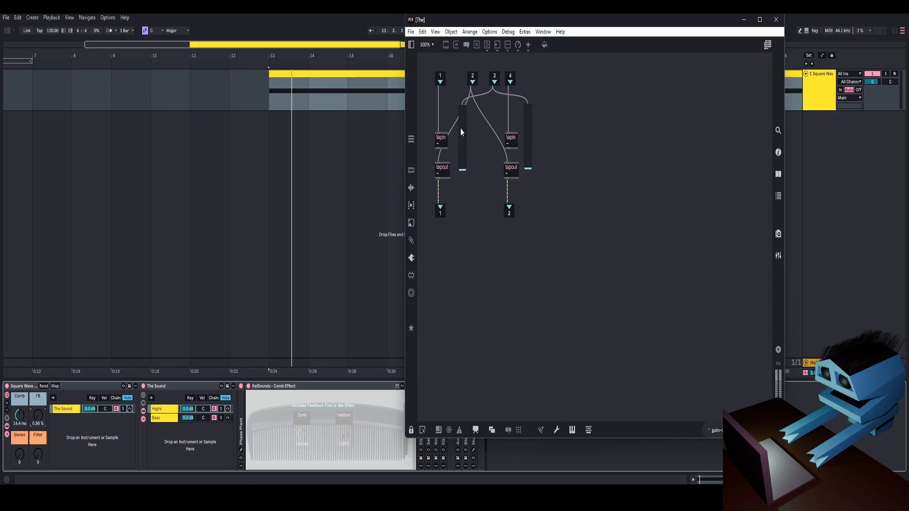
pyautogui.click(412, 431)
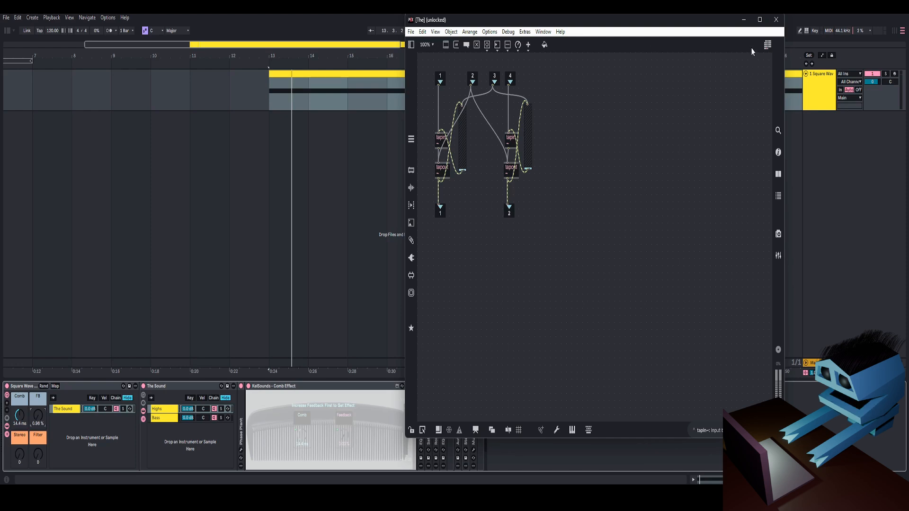
# Close the delay and feedback subpatch and return to the main Comb Effect patch in its unlocked state.
pyautogui.moveTo(750, 20); pyautogui.dragTo(709, 28)
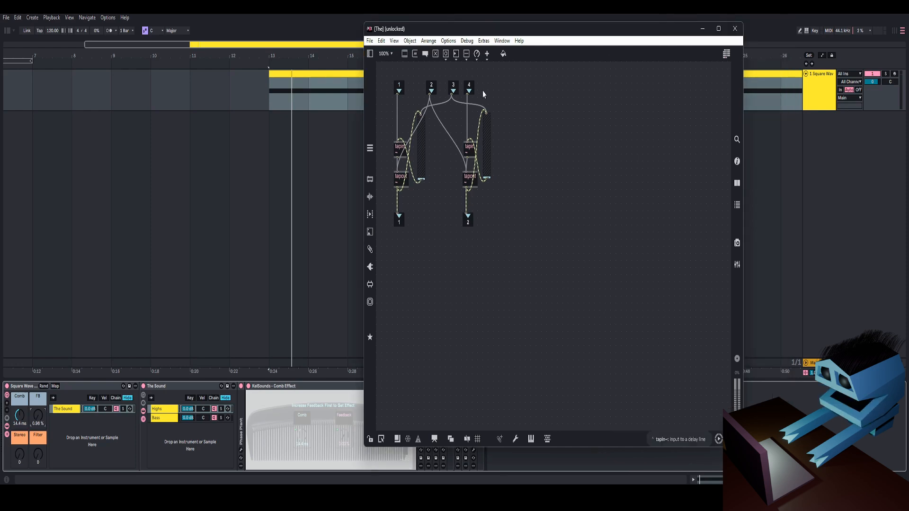
pyautogui.click(735, 28)
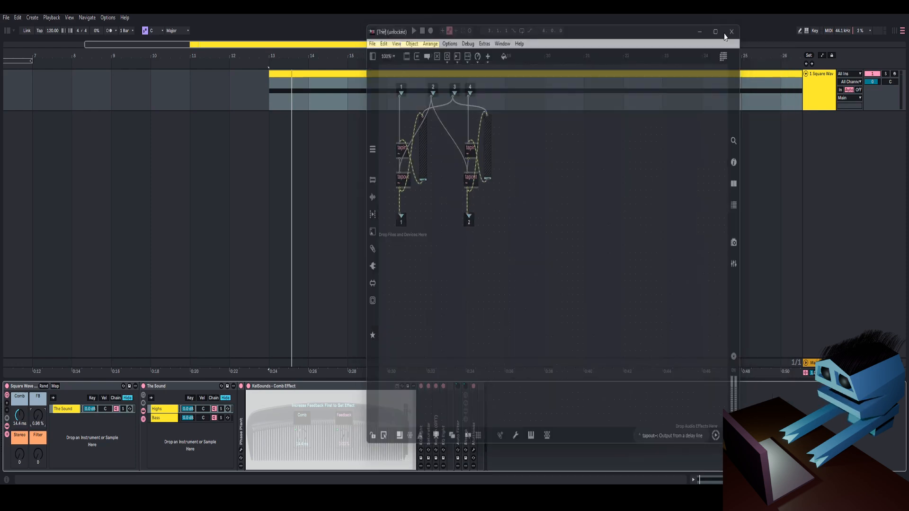
pyautogui.click(348, 437)
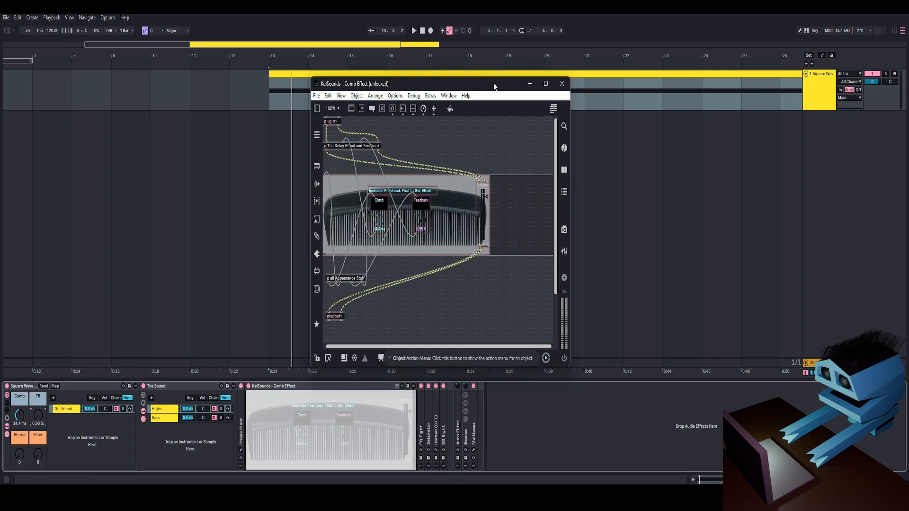
pyautogui.moveTo(494, 85); pyautogui.dragTo(497, 79)
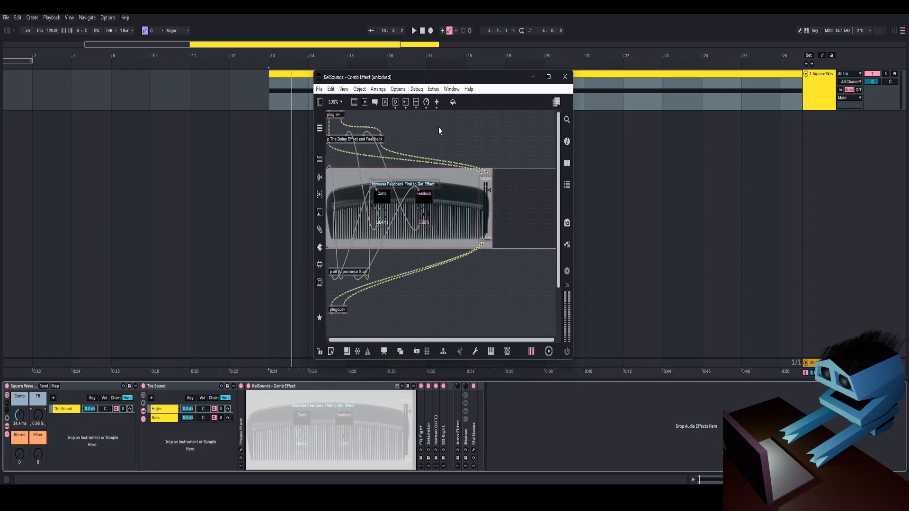
# Add a comb~ object in the empty area above the comb image, reposition it and delete it again.
pyautogui.press('n')
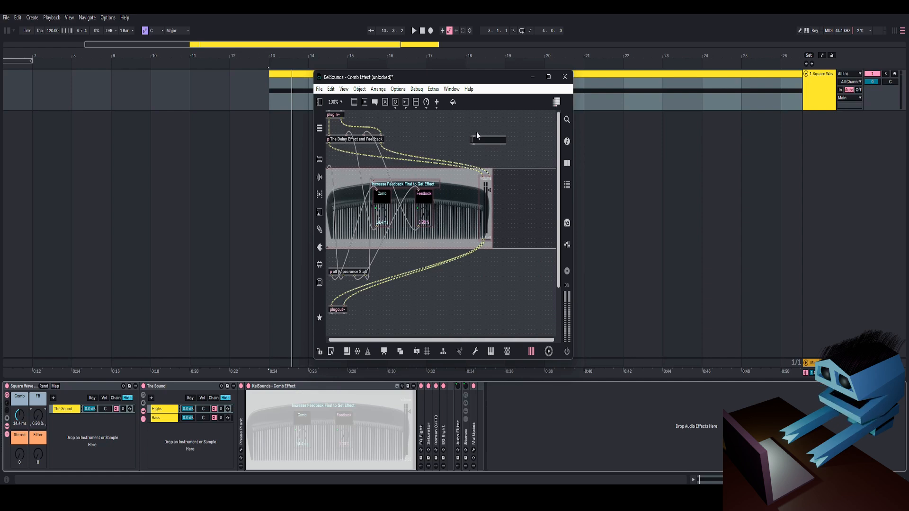
pyautogui.write('comb~')
pyautogui.moveTo(489, 146)
pyautogui.mouseDown()
pyautogui.moveTo(468, 148)
pyautogui.moveTo(480, 139)
pyautogui.mouseUp()
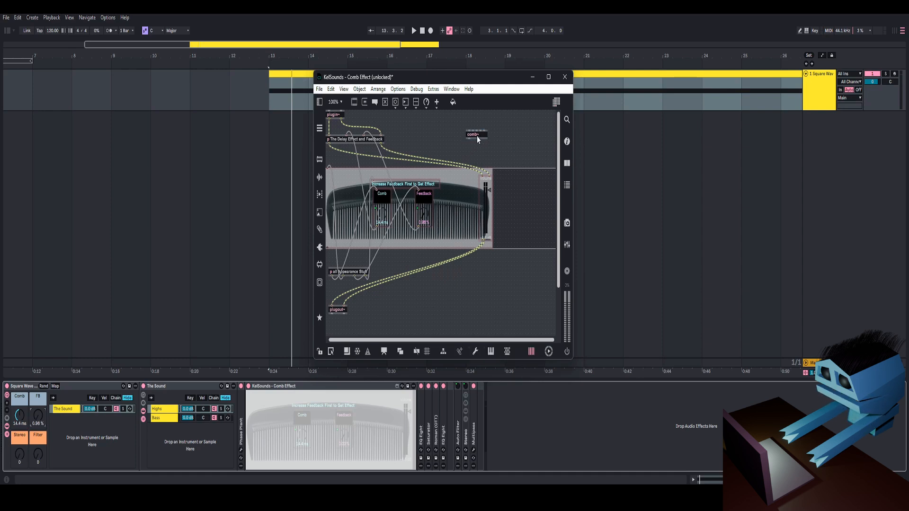
pyautogui.click(478, 137)
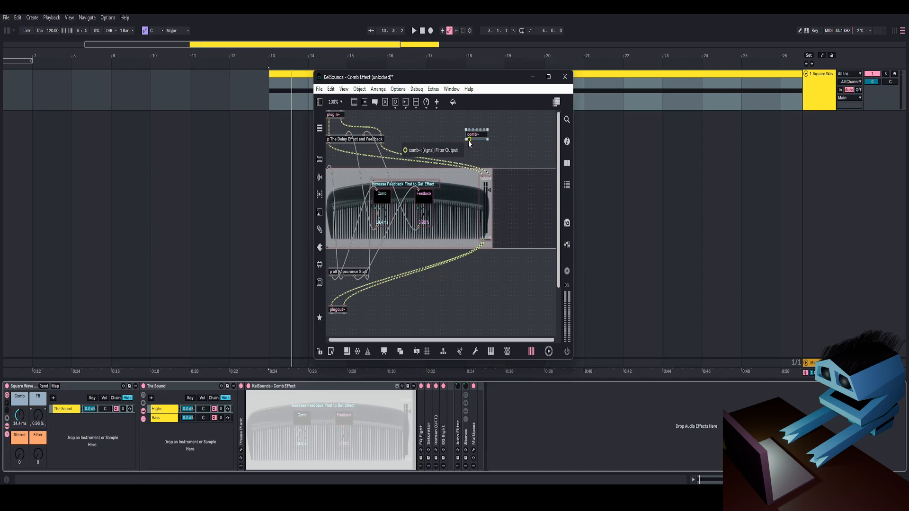
pyautogui.moveTo(480, 136); pyautogui.dragTo(477, 140)
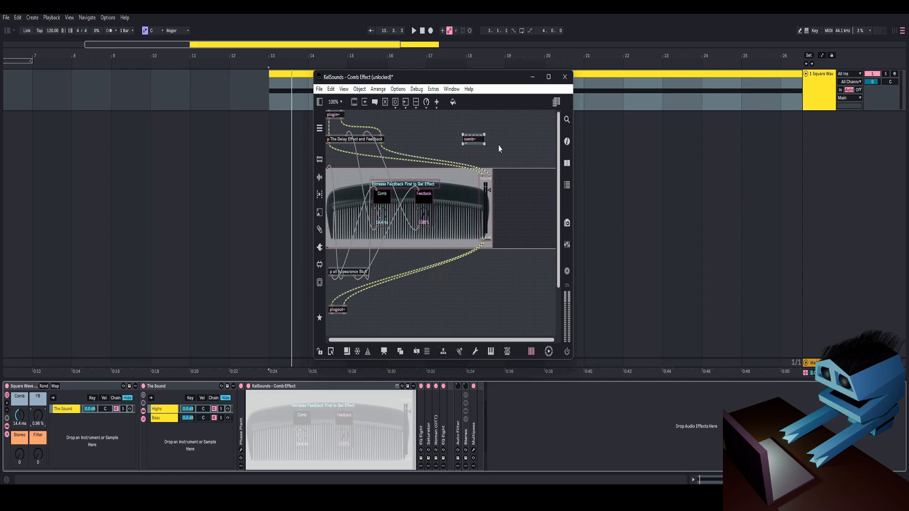
pyautogui.moveTo(479, 141); pyautogui.dragTo(470, 141)
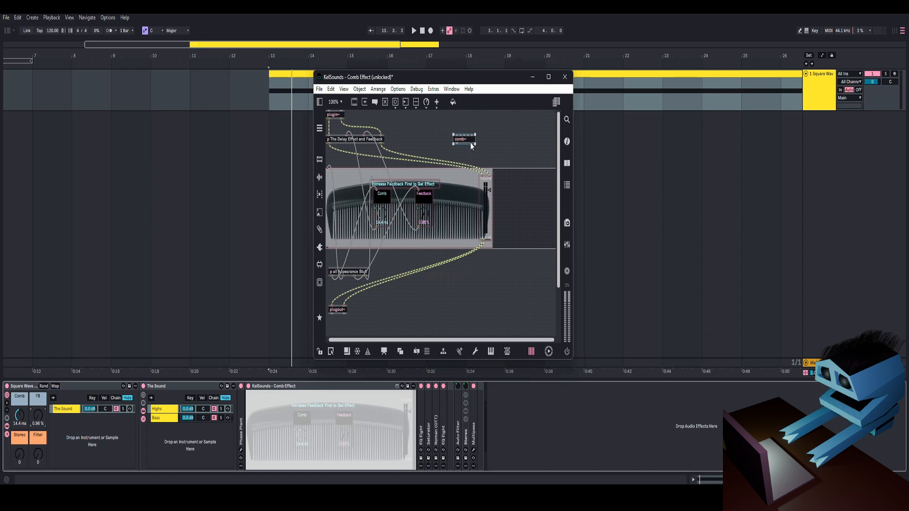
pyautogui.moveTo(471, 145); pyautogui.dragTo(457, 140)
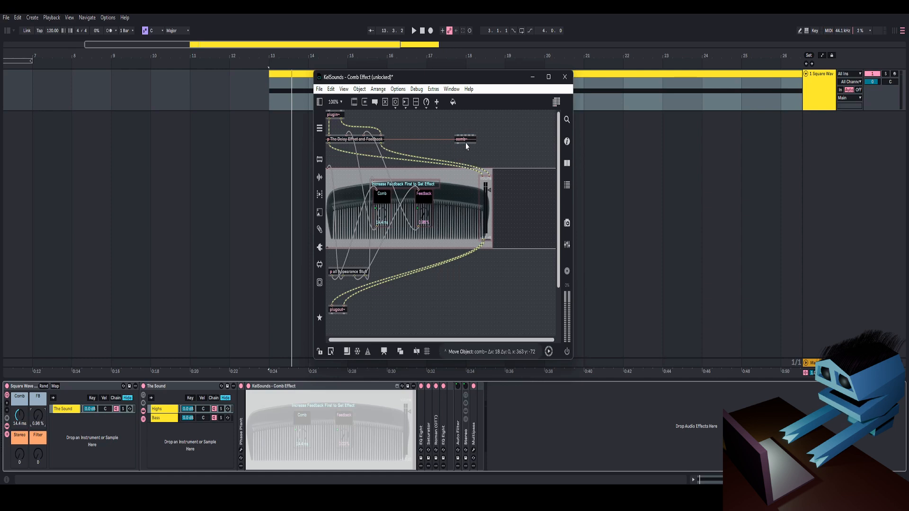
pyautogui.press('Delete')
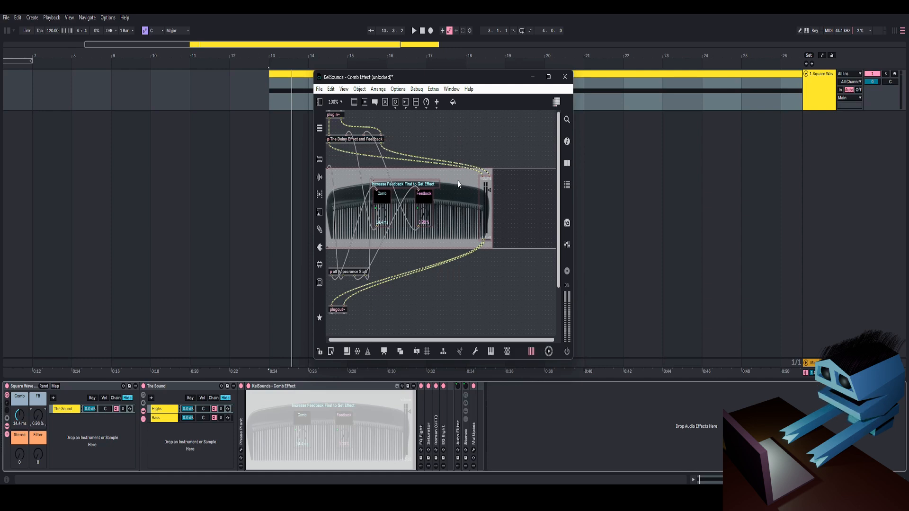
# Lock the patch, examine the attributes in the "p all Appearance Stuff" subpatch, and close both patch windows.
pyautogui.click(320, 352)
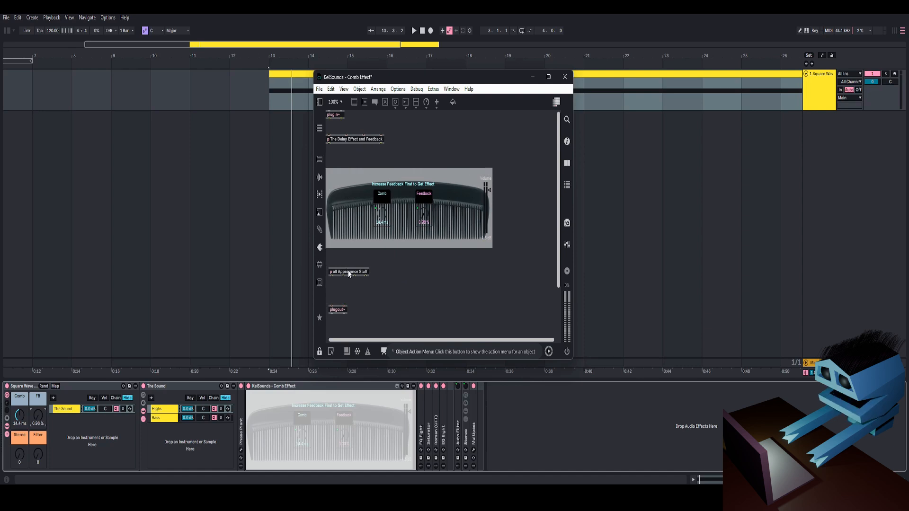
pyautogui.doubleClick(349, 274)
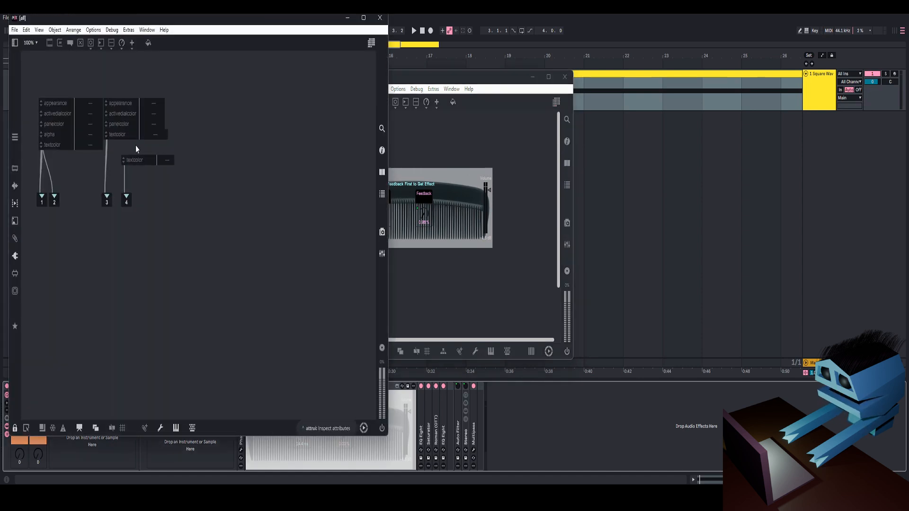
pyautogui.click(380, 18)
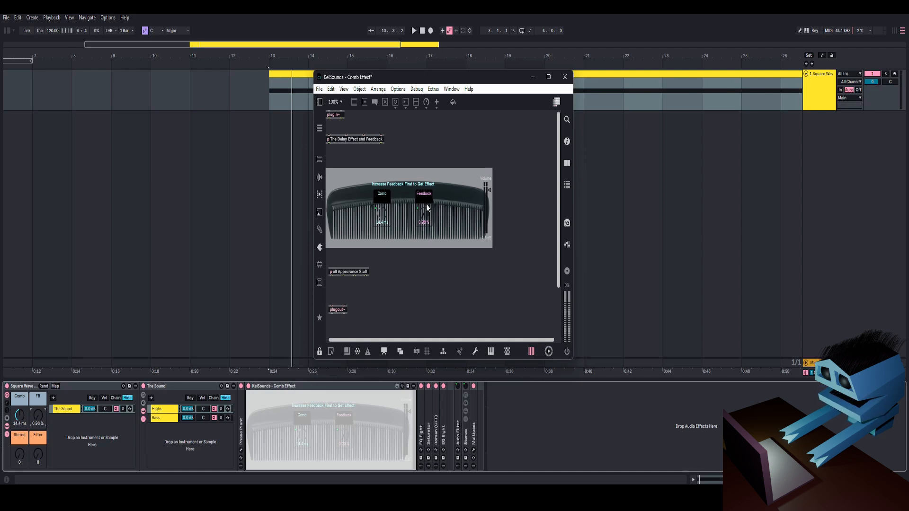
pyautogui.click(564, 77)
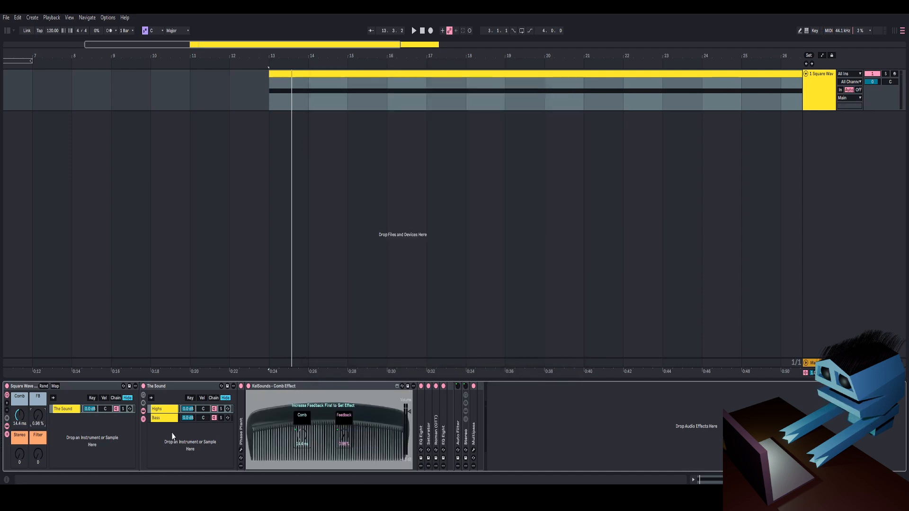
# Set the rack's Comb macro to 0.47 ms and FB to 0 %, and audition the clip.
pyautogui.click(275, 386)
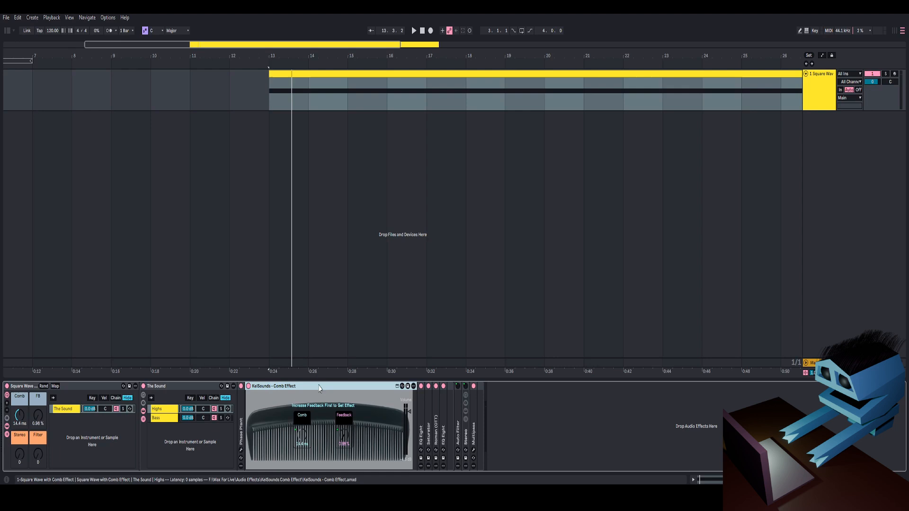
pyautogui.moveTo(19, 417)
pyautogui.mouseDown()
pyautogui.moveTo(19, 400)
pyautogui.moveTo(18, 416)
pyautogui.mouseUp()
pyautogui.press('space')
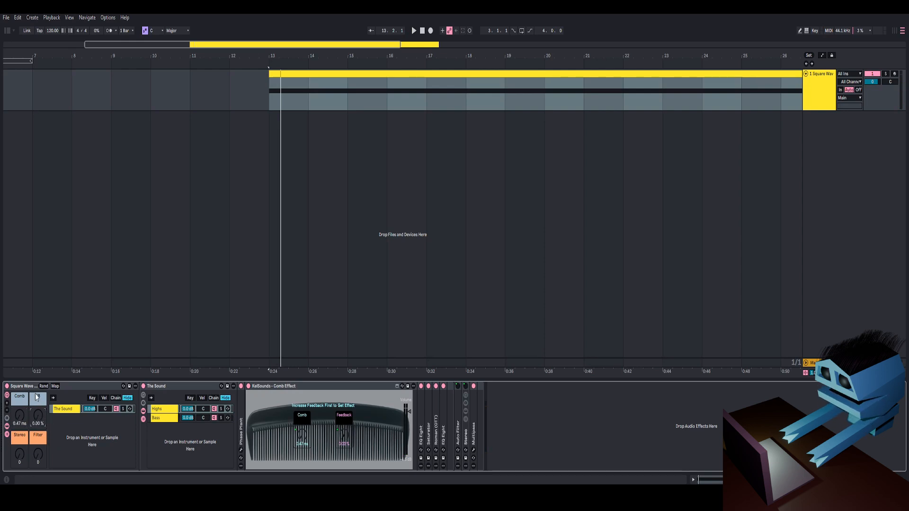
# Set the FB macro to 124 % and sweep the Comb macro upward while the clip plays.
pyautogui.moveTo(36, 419); pyautogui.dragTo(35, 364)
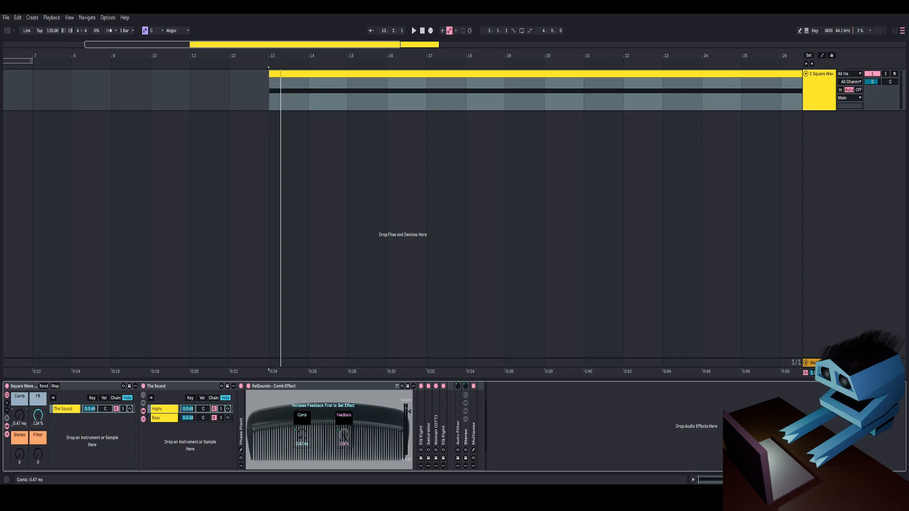
pyautogui.click(412, 28)
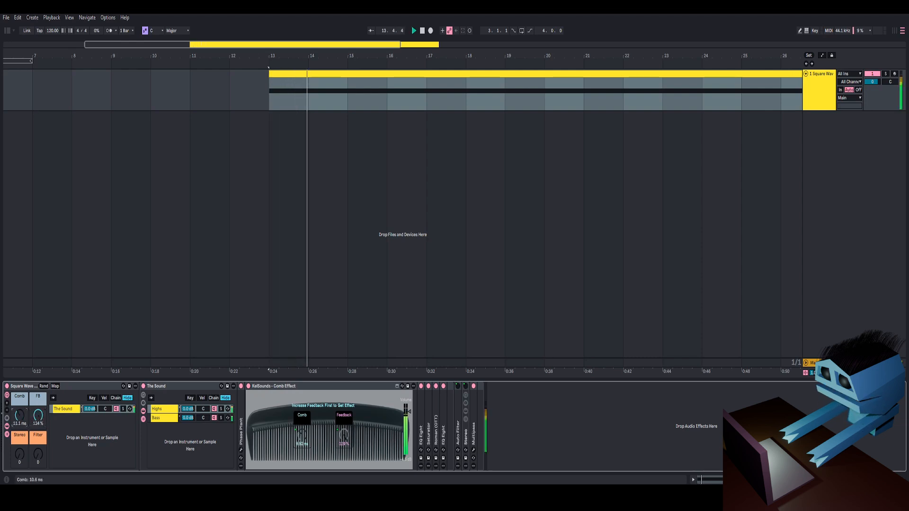
pyautogui.press('space')
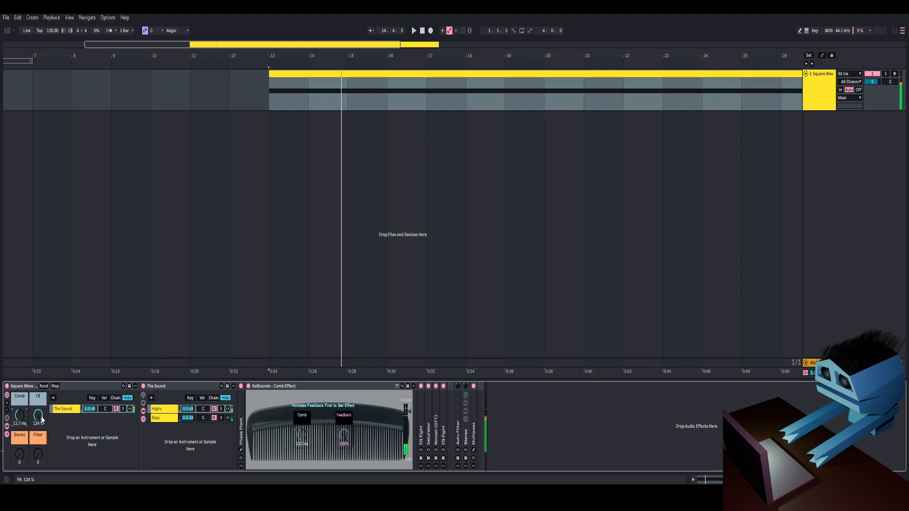
# Set the FB macro back to 0 % and sweep the Comb macro up to 30 ms while the clip plays, stopping playback at the end.
pyautogui.moveTo(41, 417); pyautogui.dragTo(41, 473)
pyautogui.moveTo(20, 417)
pyautogui.mouseDown()
pyautogui.moveTo(19, 469)
pyautogui.moveTo(19, 417)
pyautogui.mouseUp()
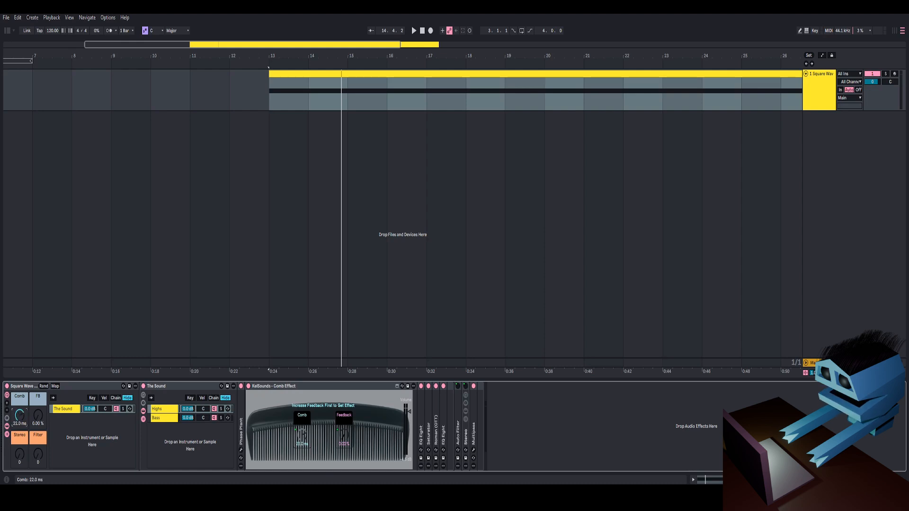
pyautogui.press('space')
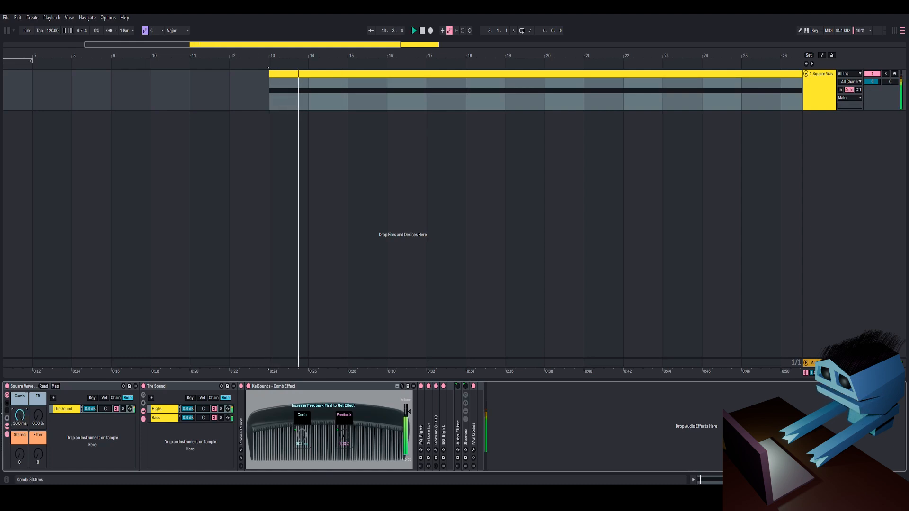
pyautogui.moveTo(19, 419); pyautogui.dragTo(20, 370)
pyautogui.press('space')
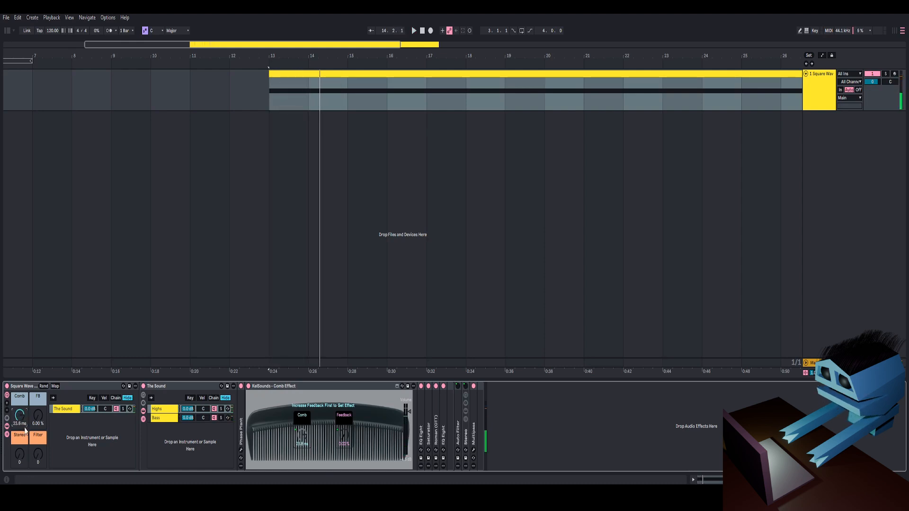
# Reset the Comb macro to 0 ms, set the FB macro to 124 %, and audition the clip.
pyautogui.moveTo(20, 416); pyautogui.dragTo(20, 421)
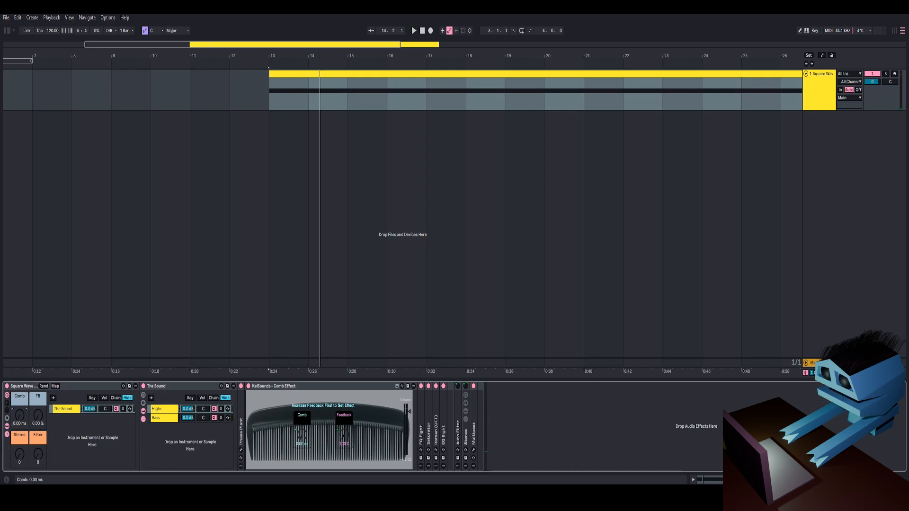
pyautogui.press('space')
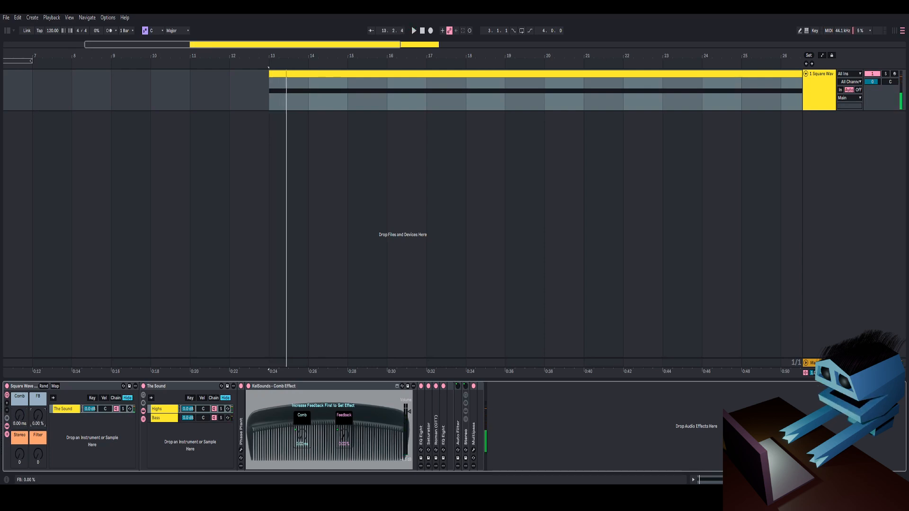
pyautogui.moveTo(34, 419); pyautogui.dragTo(41, 445)
pyautogui.press('space')
pyautogui.press('space')
pyautogui.press('space')
pyautogui.press('space')
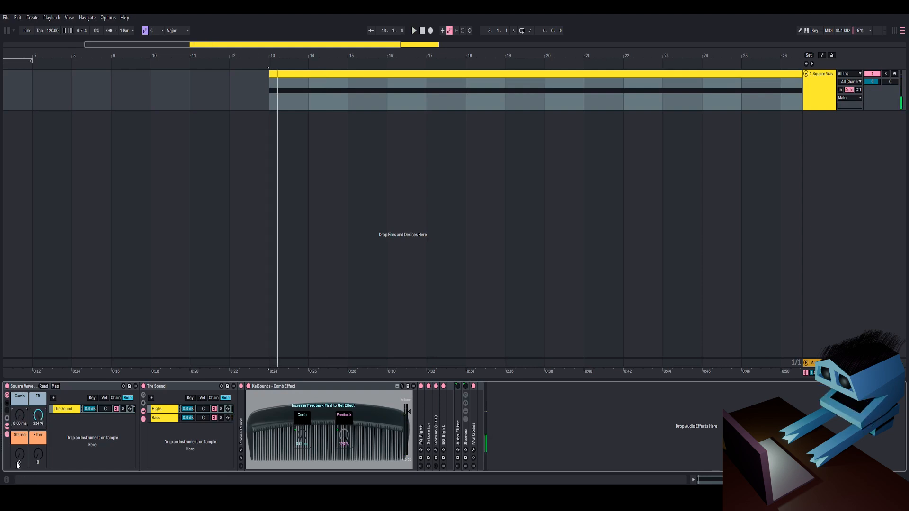
# Set the Stereo macro to 127 and raise the Comb macro to 13.0 ms while auditioning the clip.
pyautogui.moveTo(23, 458); pyautogui.dragTo(23, 426)
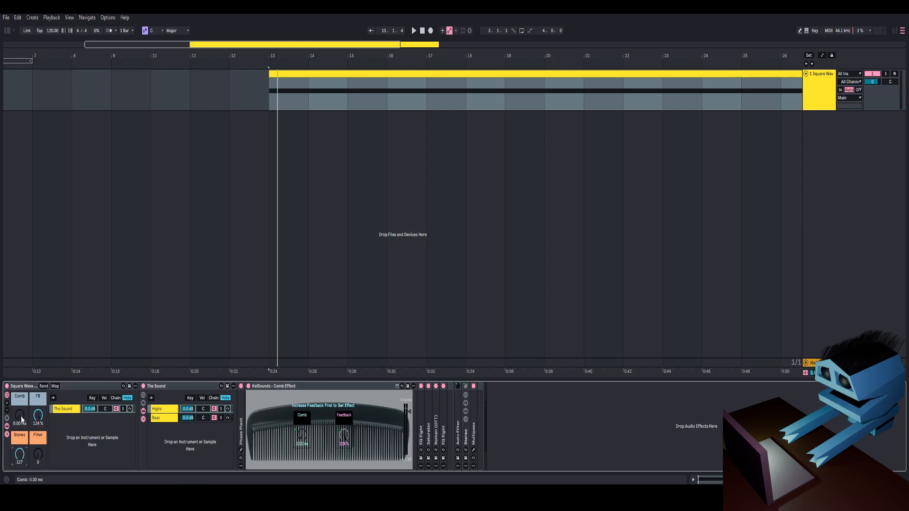
pyautogui.press('space')
pyautogui.moveTo(20, 416); pyautogui.dragTo(20, 389)
pyautogui.press('space')
pyautogui.press('space')
pyautogui.press('space')
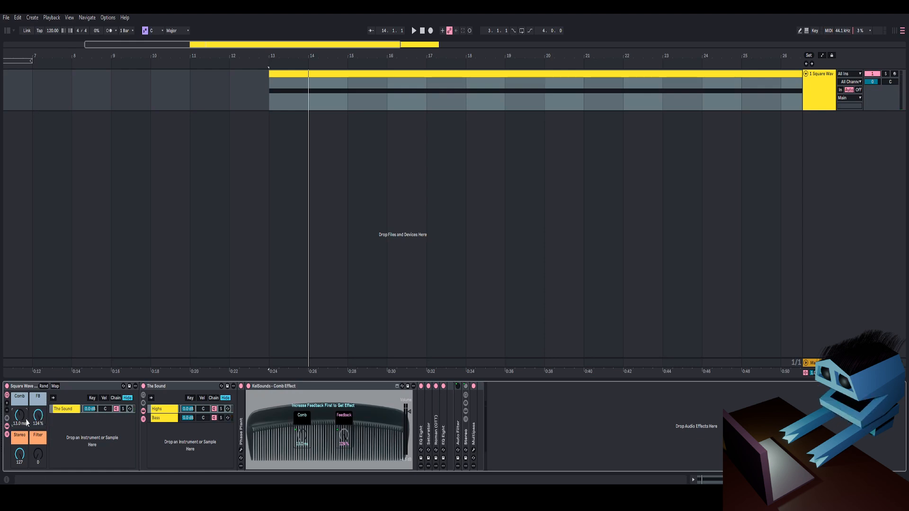
# Lower the FB macro to 103 %, return it to 124 %, and reset the FB and Stereo macros to 0.
pyautogui.moveTo(40, 416)
pyautogui.mouseDown()
pyautogui.moveTo(39, 462)
pyautogui.moveTo(41, 417)
pyautogui.mouseUp()
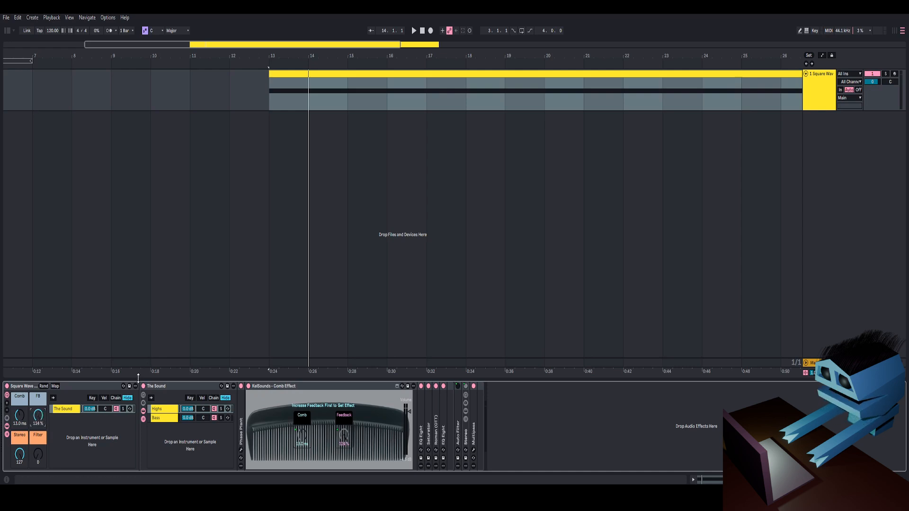
pyautogui.moveTo(38, 419); pyautogui.dragTo(38, 447)
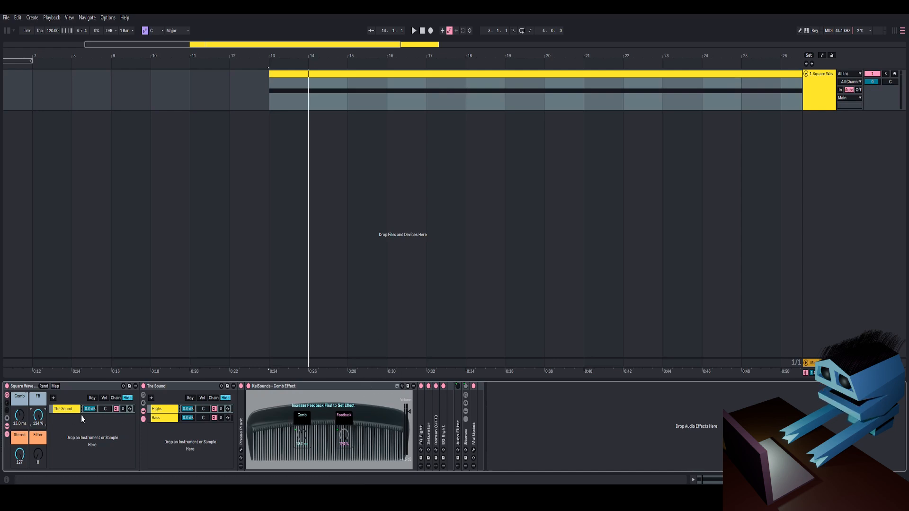
pyautogui.moveTo(43, 416); pyautogui.dragTo(42, 455)
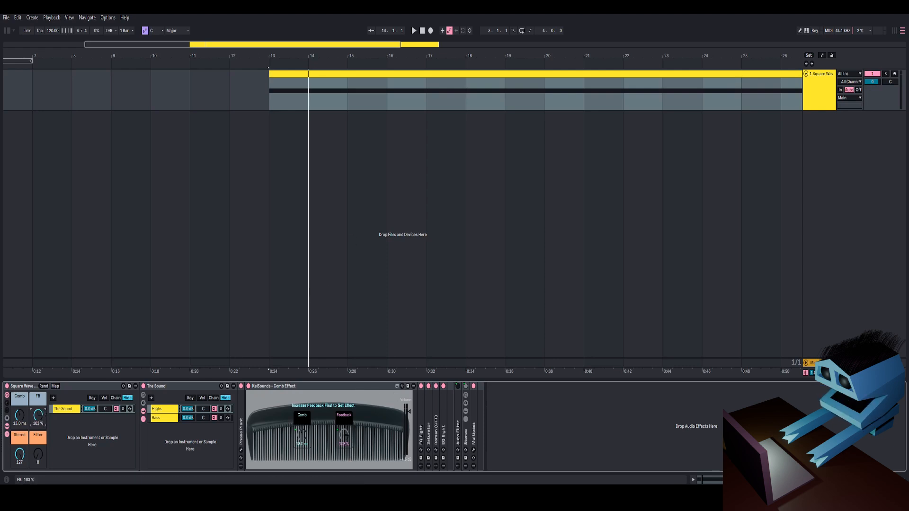
pyautogui.moveTo(38, 415); pyautogui.dragTo(37, 407)
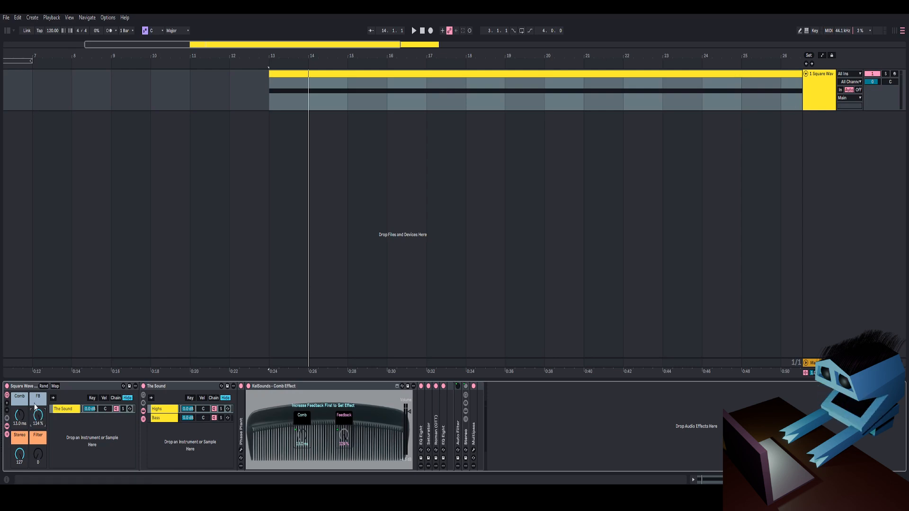
pyautogui.moveTo(39, 418); pyautogui.dragTo(39, 432)
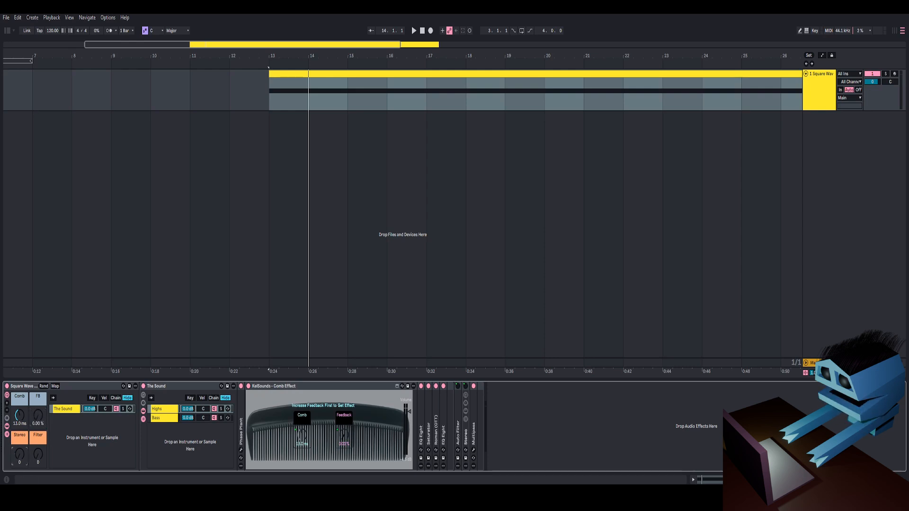
# Set the Filter and Stereo macros to 127, FB to 124 % and Comb to 11.1 ms, and audition the clip.
pyautogui.press('space')
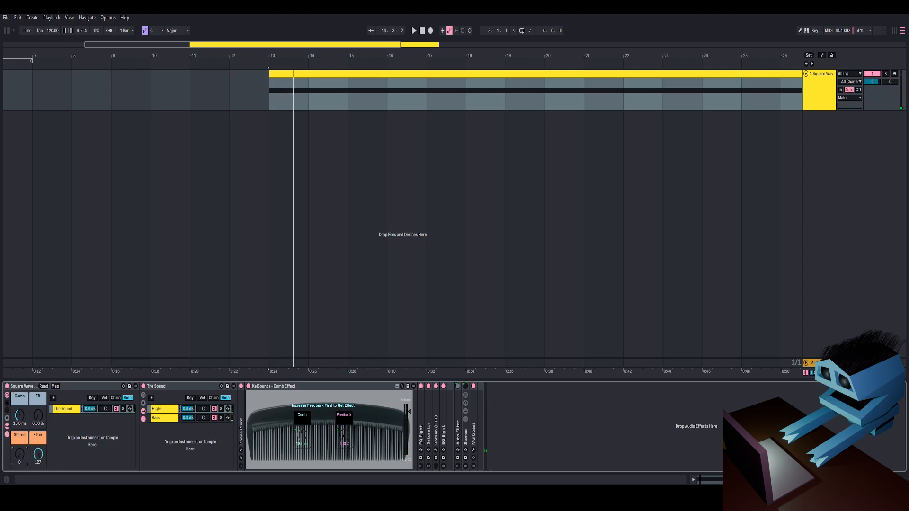
pyautogui.moveTo(20, 456); pyautogui.dragTo(20, 388)
pyautogui.moveTo(37, 419); pyautogui.dragTo(37, 351)
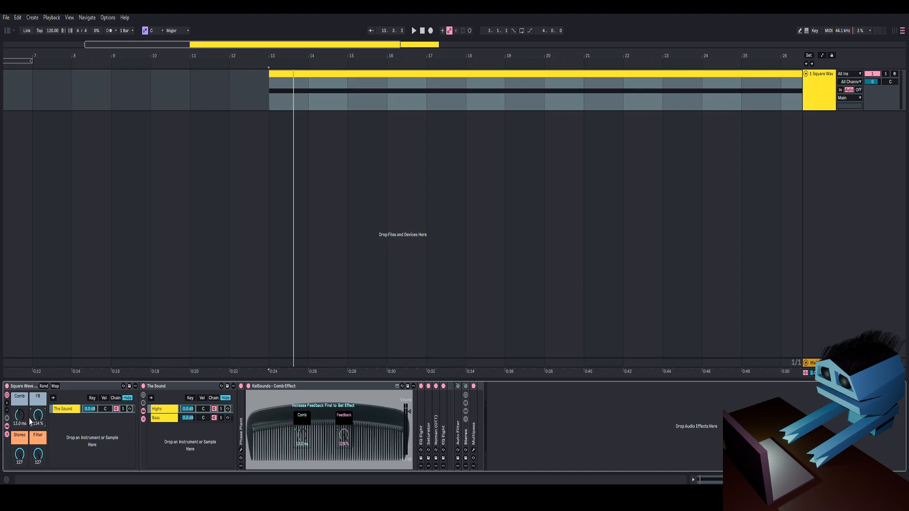
pyautogui.moveTo(21, 417)
pyautogui.mouseDown()
pyautogui.moveTo(22, 391)
pyautogui.moveTo(22, 438)
pyautogui.moveTo(22, 412)
pyautogui.moveTo(21, 428)
pyautogui.mouseUp()
pyautogui.press('space')
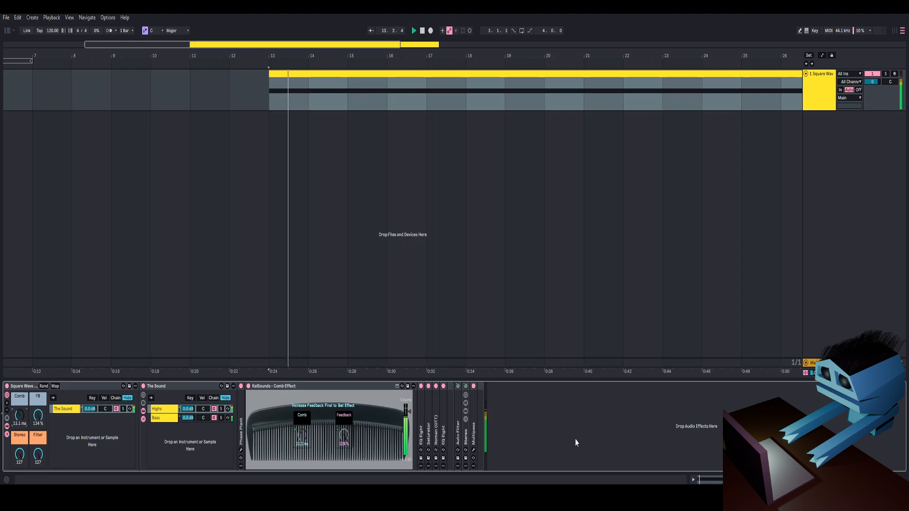
pyautogui.press('space')
# Expand the Phase Plant device in the Highs chain and open its editor.
pyautogui.click(185, 410)
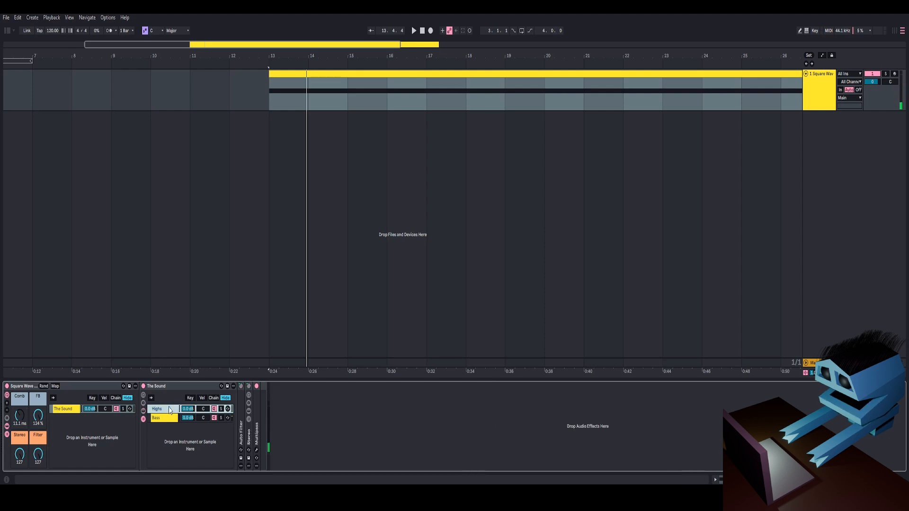
pyautogui.doubleClick(242, 415)
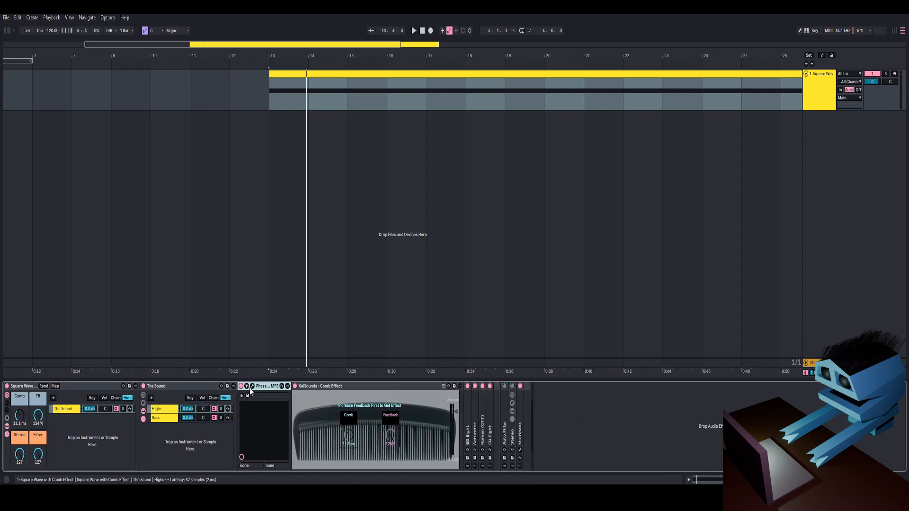
pyautogui.click(252, 387)
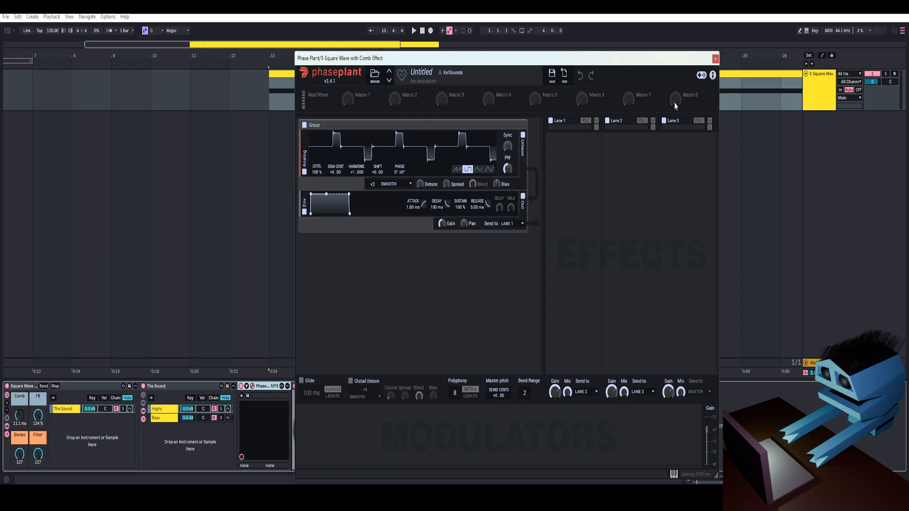
# Add a Snap Heap to Phase Plant's Lane 1 with a Delay set to 10.0 ms, and remove the Snap Heap again.
pyautogui.click(592, 182)
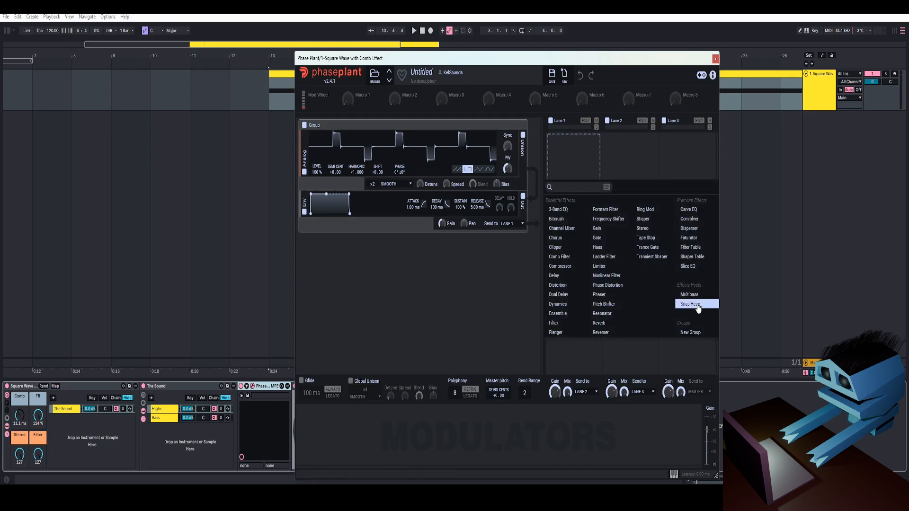
pyautogui.click(698, 306)
pyautogui.click(595, 159)
pyautogui.click(323, 176)
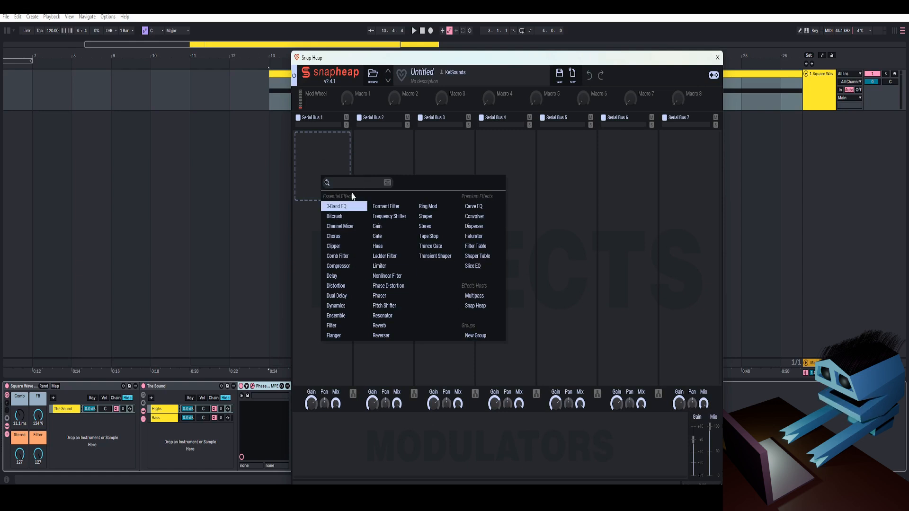
pyautogui.click(333, 276)
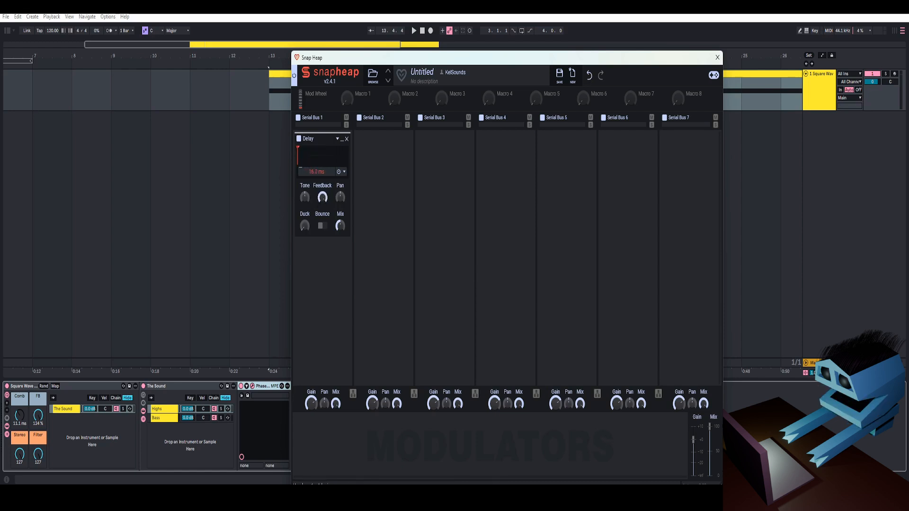
pyautogui.moveTo(316, 172); pyautogui.dragTo(316, 161)
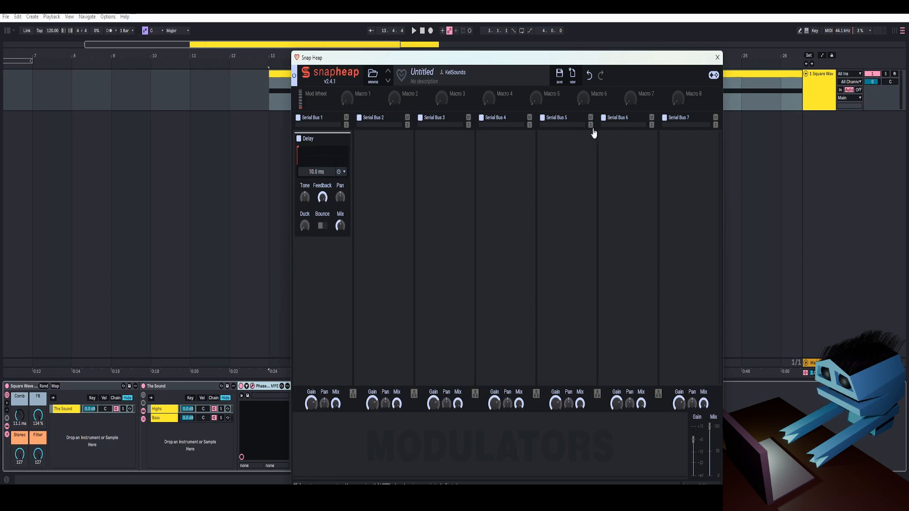
pyautogui.click(718, 58)
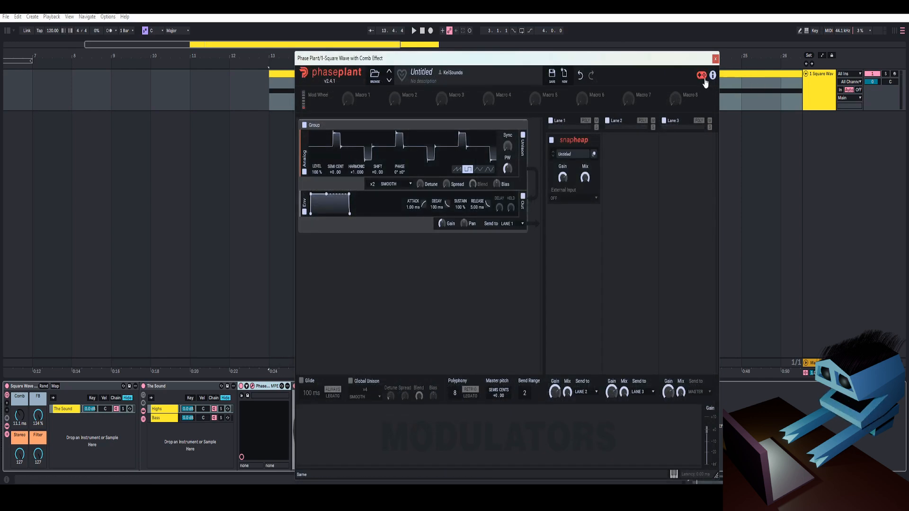
pyautogui.click(595, 140)
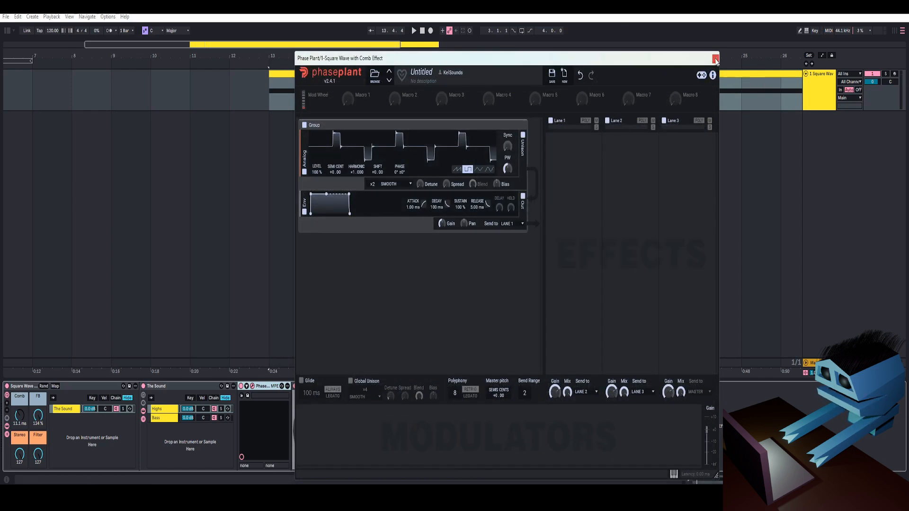
# Close the Phase Plant editor, reopen it from the Highs chain to examine the oscillator and effect lanes, and close it.
pyautogui.moveTo(674, 65); pyautogui.dragTo(652, 54)
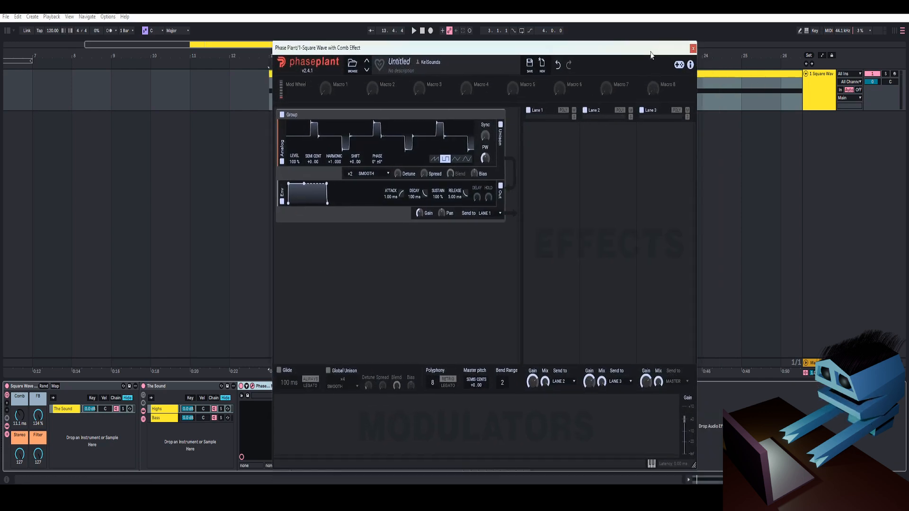
pyautogui.click(692, 48)
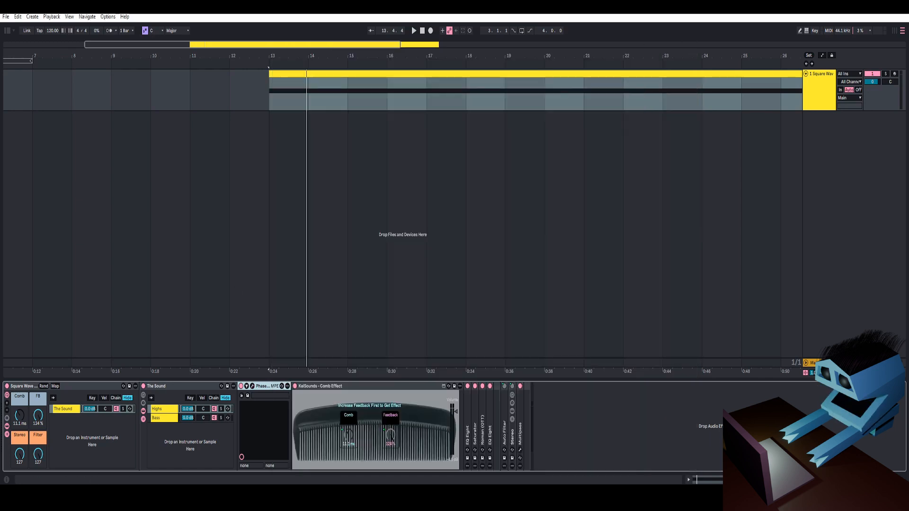
pyautogui.click(163, 409)
pyautogui.click(252, 386)
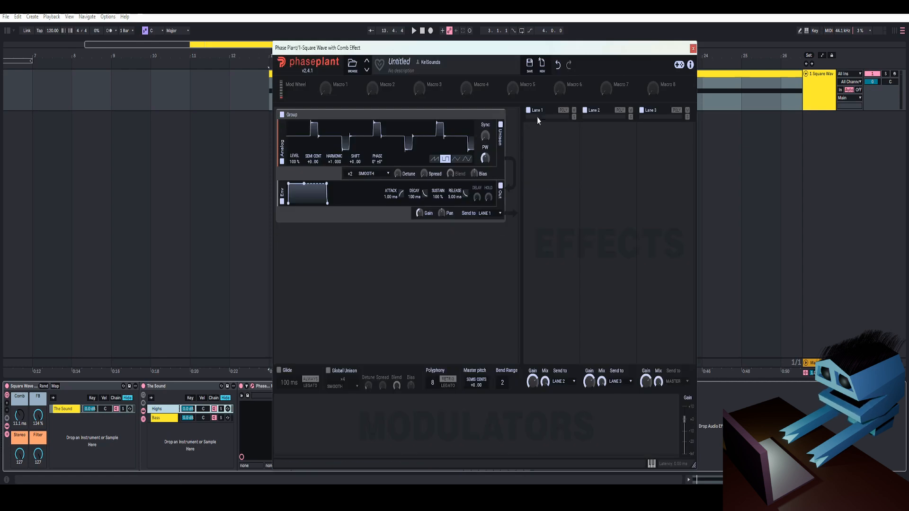
pyautogui.click(692, 48)
# Open the Phase Plant editor in the Bass chain, examine its oscillator, and close the editor.
pyautogui.click(169, 420)
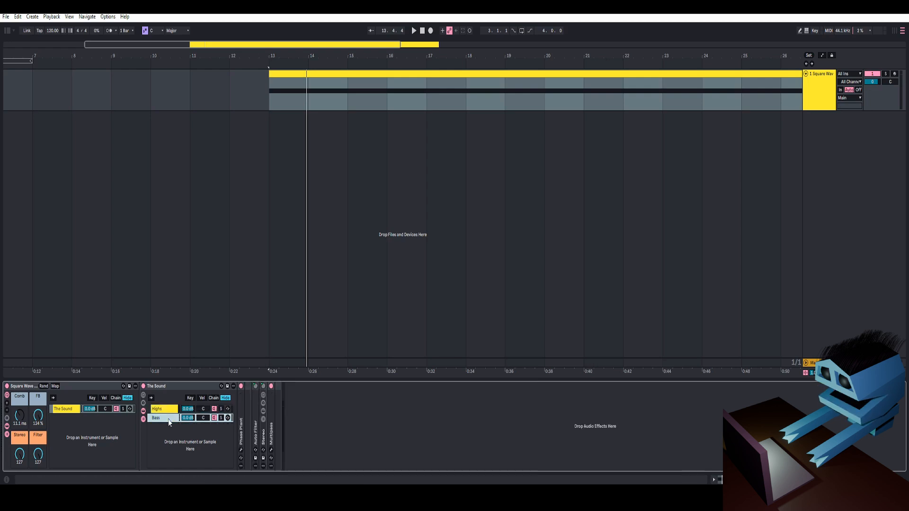
pyautogui.doubleClick(240, 404)
pyautogui.click(253, 386)
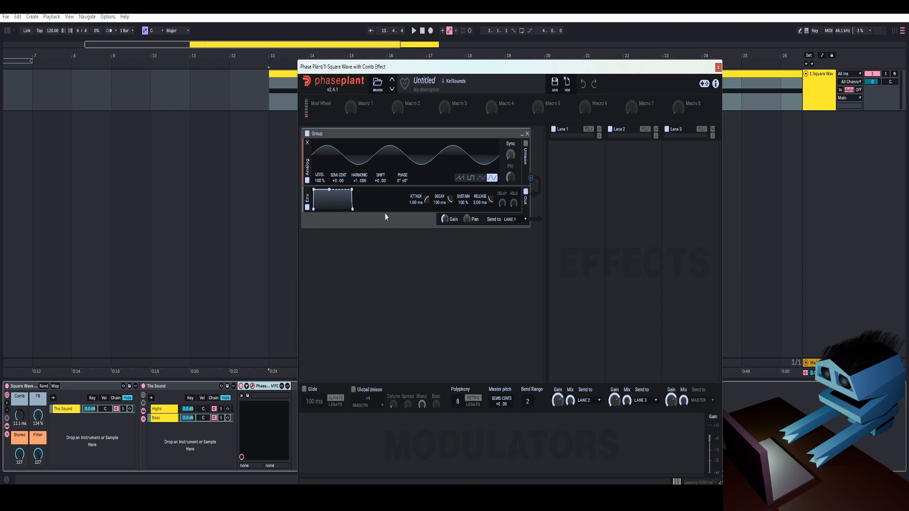
pyautogui.click(718, 69)
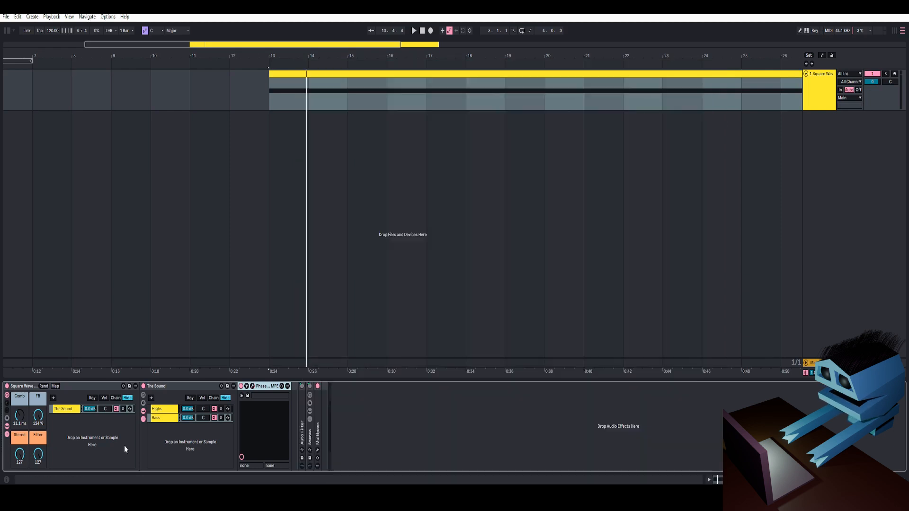
# Expand the Auto Filter device, examine its filter curve while the clip plays, and collapse it.
pyautogui.doubleClick(301, 414)
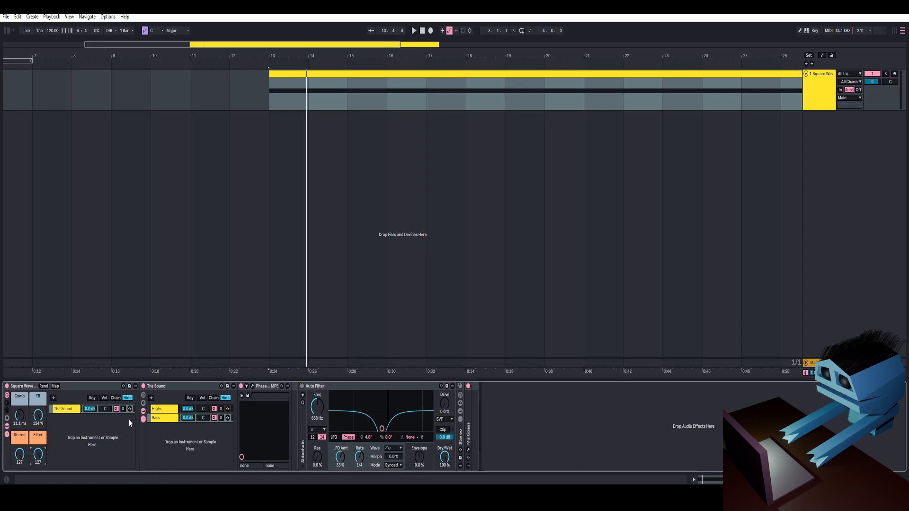
pyautogui.click(330, 83)
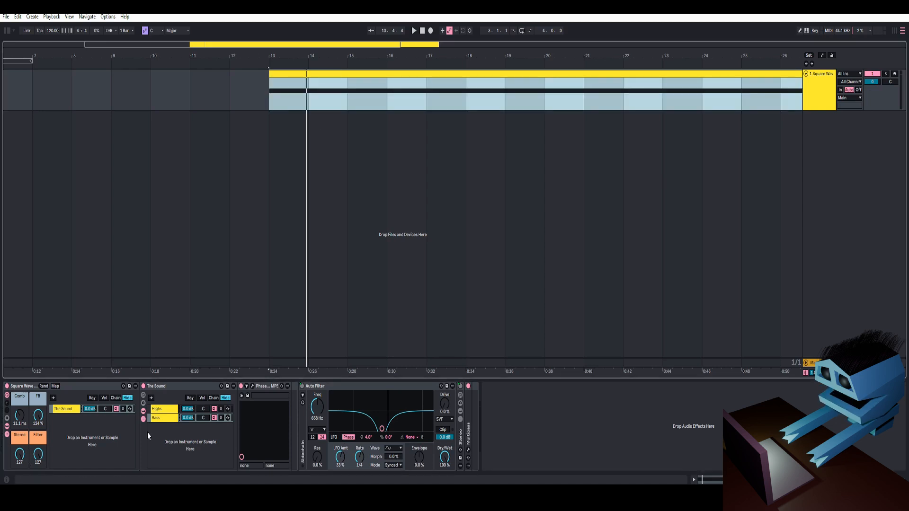
pyautogui.press('space')
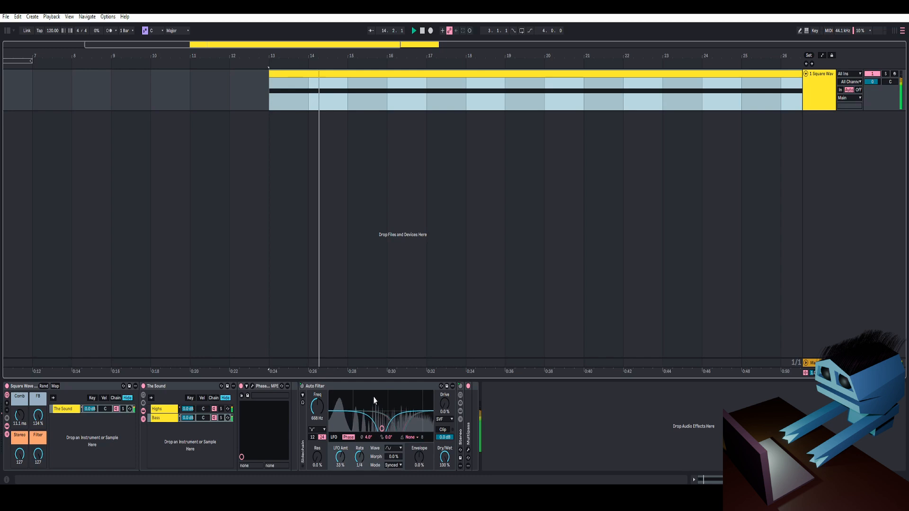
pyautogui.press('space')
pyautogui.doubleClick(361, 387)
# Expand the Stereo rack and sweep the Stereo macro down and back up to 127.
pyautogui.doubleClick(311, 434)
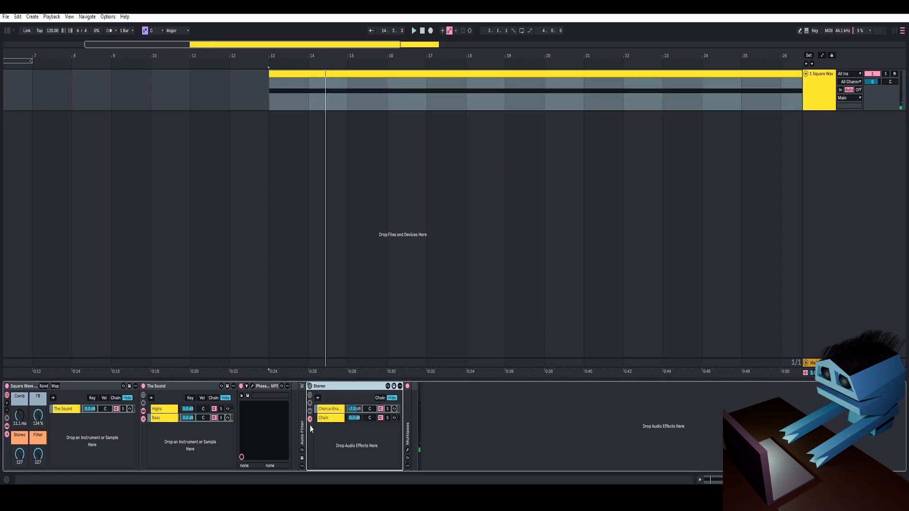
pyautogui.moveTo(21, 455); pyautogui.dragTo(21, 502)
pyautogui.moveTo(20, 456); pyautogui.dragTo(20, 408)
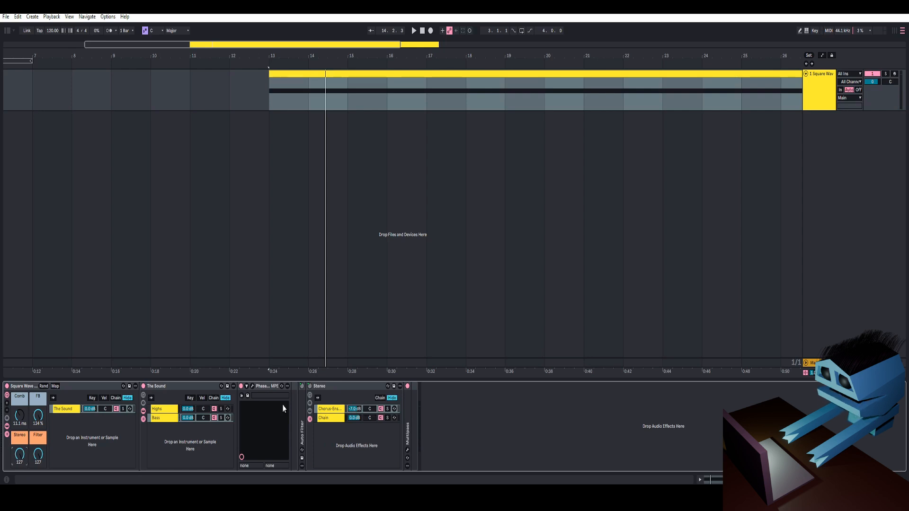
# Show the Stereo rack's chorus chain and expand its Chorus-Ensemble and EQ Eight devices.
pyautogui.click(336, 410)
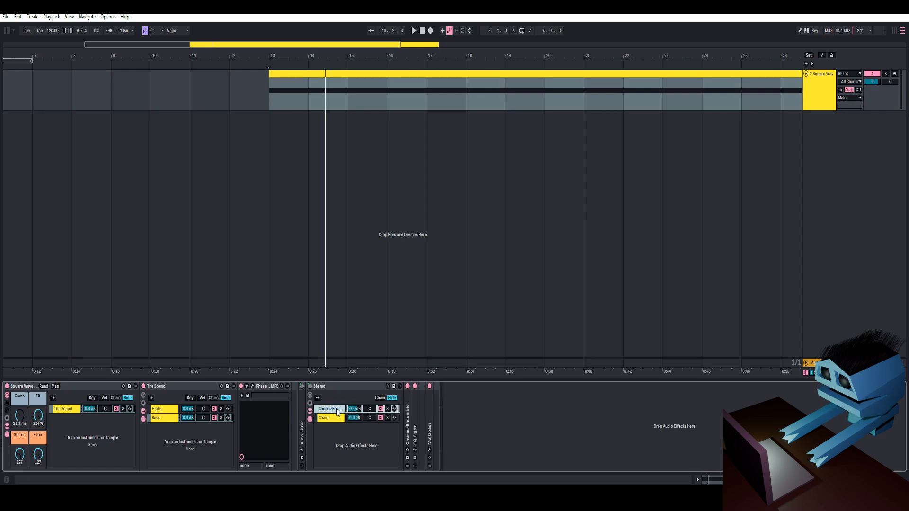
pyautogui.doubleClick(406, 406)
pyautogui.doubleClick(493, 405)
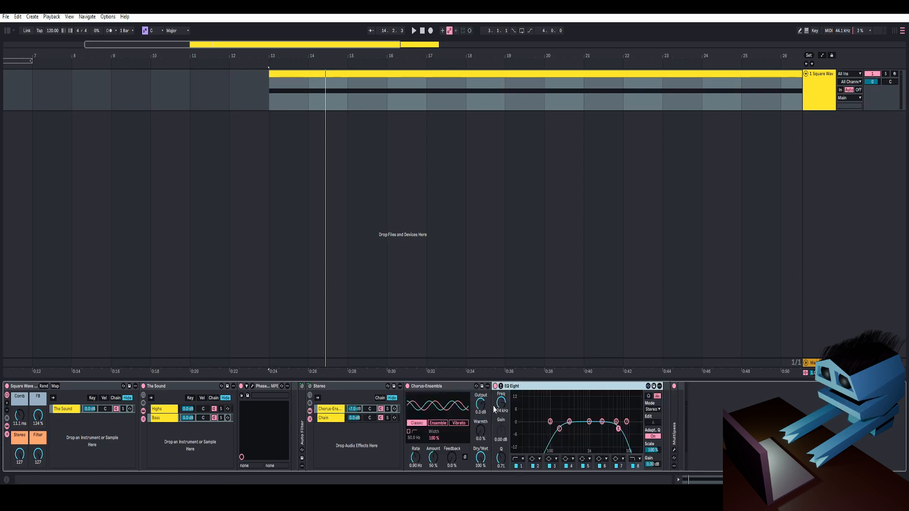
# Lower the Stereo macro to 0, play the square wave clip while raising it back to 127, and stop playback.
pyautogui.moveTo(22, 455); pyautogui.dragTo(22, 502)
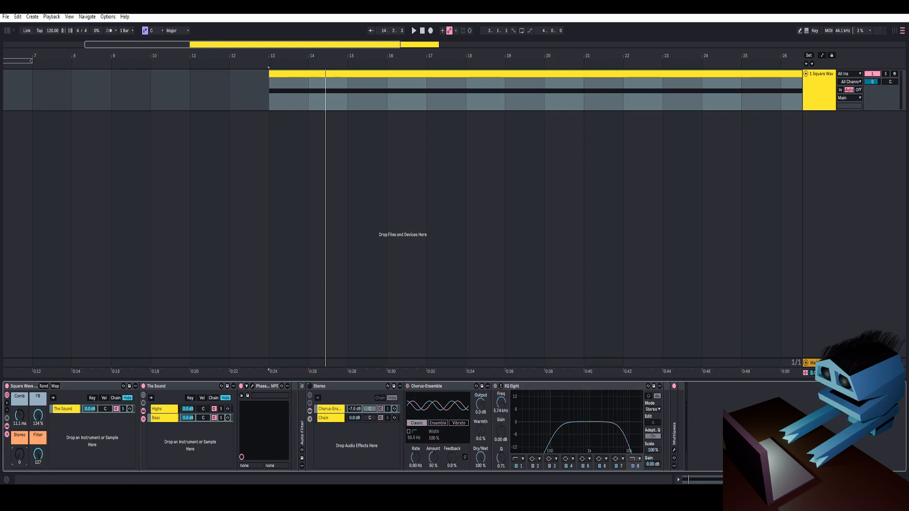
pyautogui.click(412, 27)
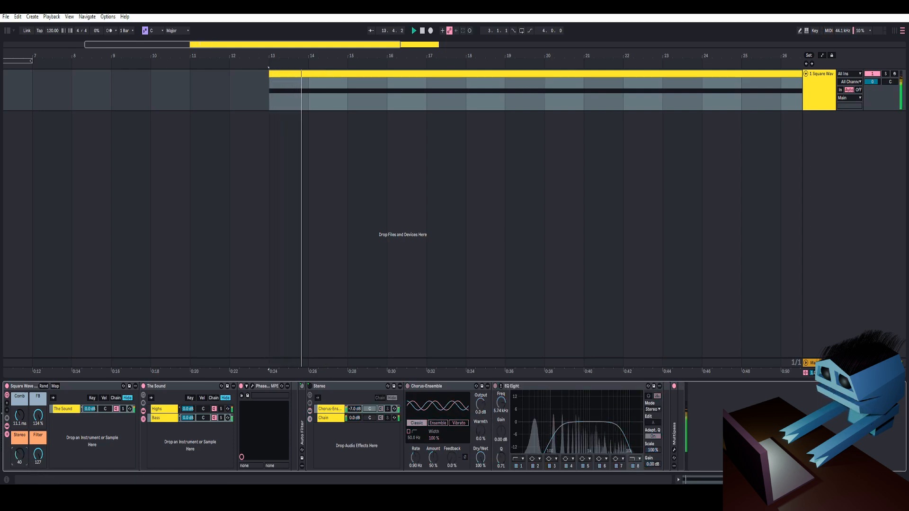
pyautogui.moveTo(19, 455); pyautogui.dragTo(20, 414)
pyautogui.press('space')
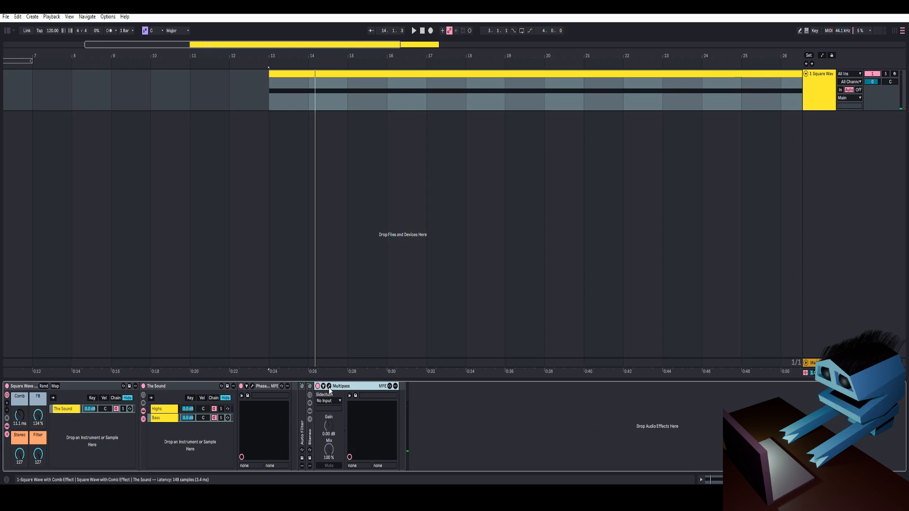
# Open the Multipass editor and examine the split frequencies between its low, mid and high bands.
pyautogui.click(329, 387)
pyautogui.moveTo(668, 29); pyautogui.dragTo(505, 56)
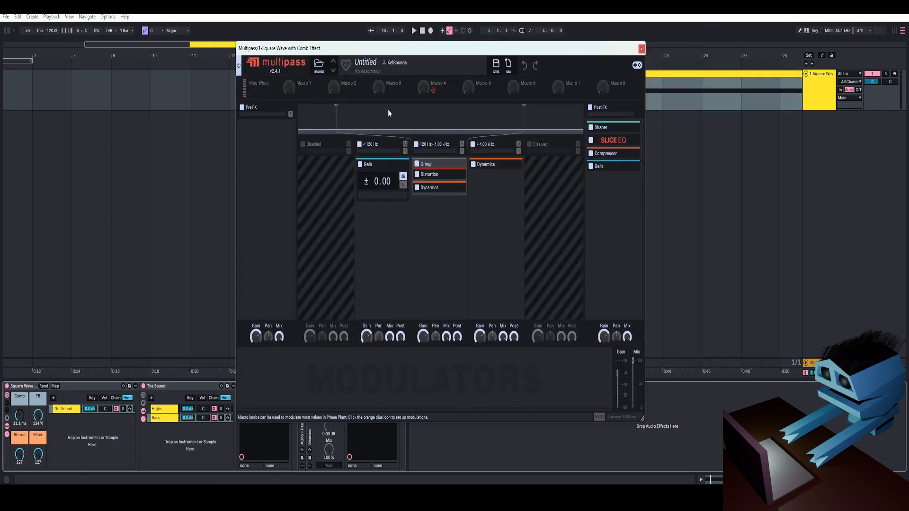
pyautogui.doubleClick(339, 128)
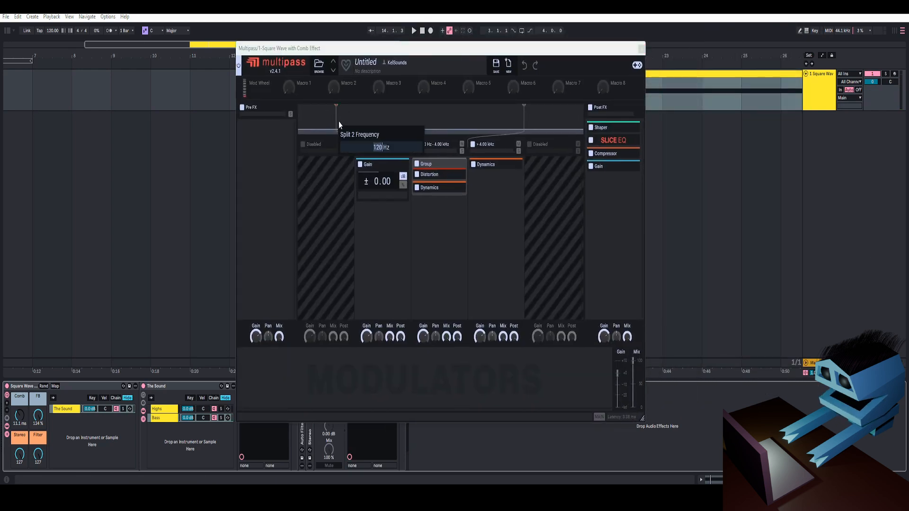
pyautogui.click(383, 237)
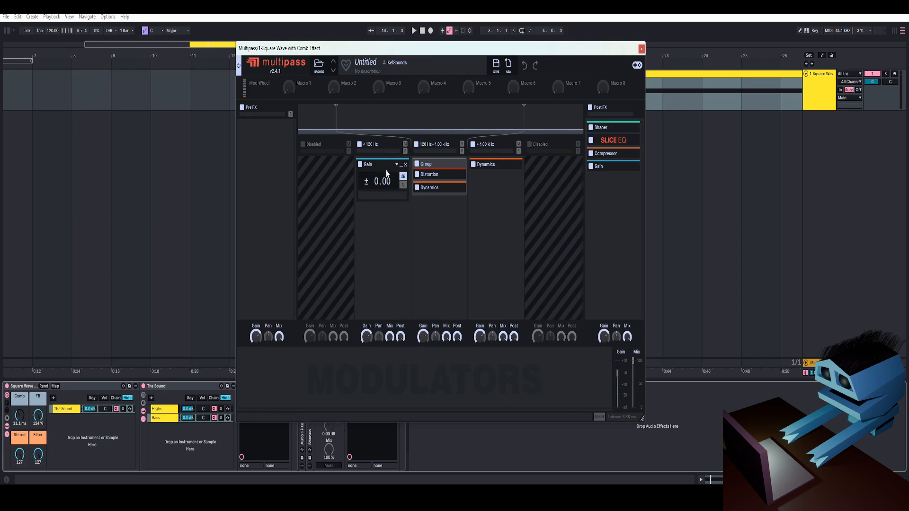
pyautogui.doubleClick(337, 123)
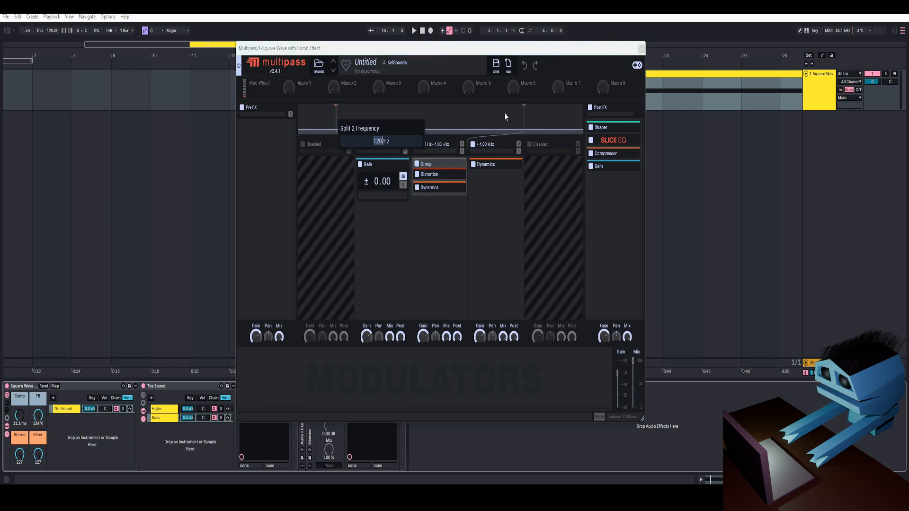
pyautogui.click(525, 118)
pyautogui.doubleClick(525, 118)
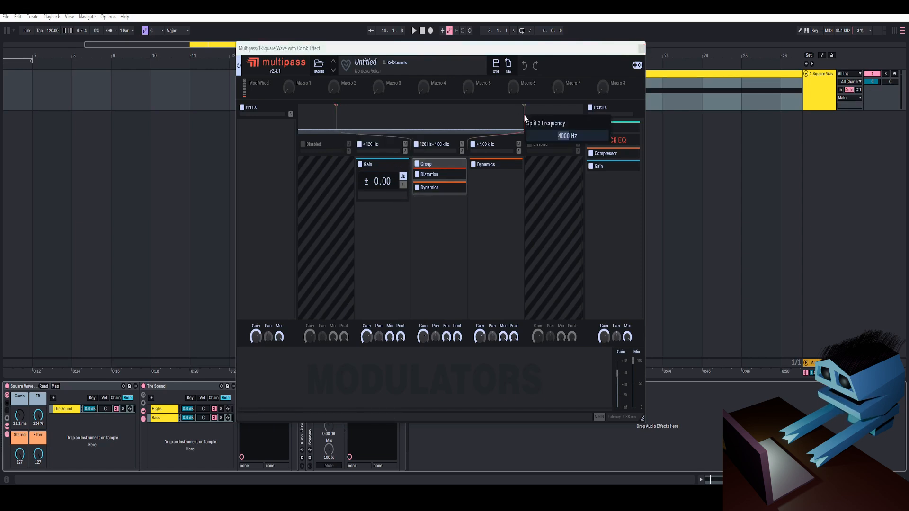
pyautogui.click(438, 250)
# Examine the Distortion and Dynamics snapins in the mid band and the Dynamics snapin in the high band, collapsing them after viewing.
pyautogui.click(441, 175)
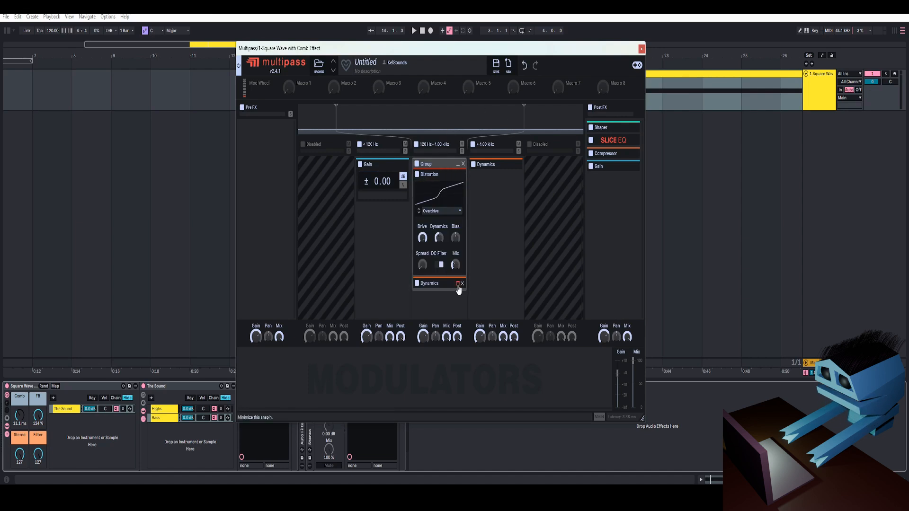
pyautogui.click(455, 284)
pyautogui.scroll(3, 452, 250)
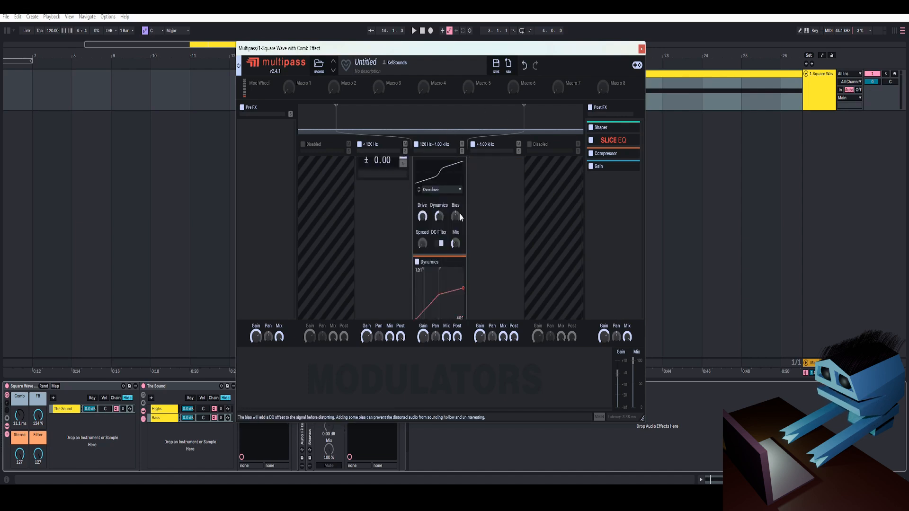
pyautogui.click(459, 176)
pyautogui.click(488, 164)
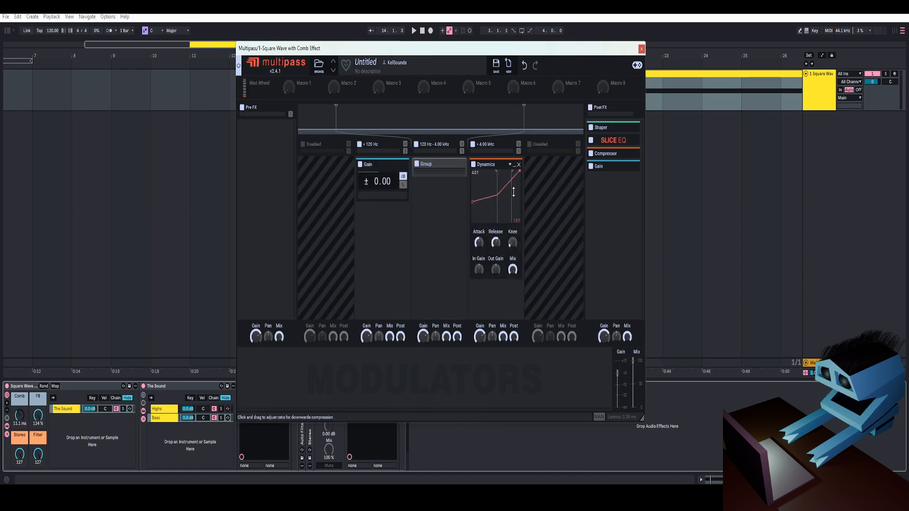
pyautogui.click(515, 165)
# Examine the Shaper, Slice EQ, Compressor and Gain snapins in the Post FX lane, and close the Multipass editor.
pyautogui.click(630, 129)
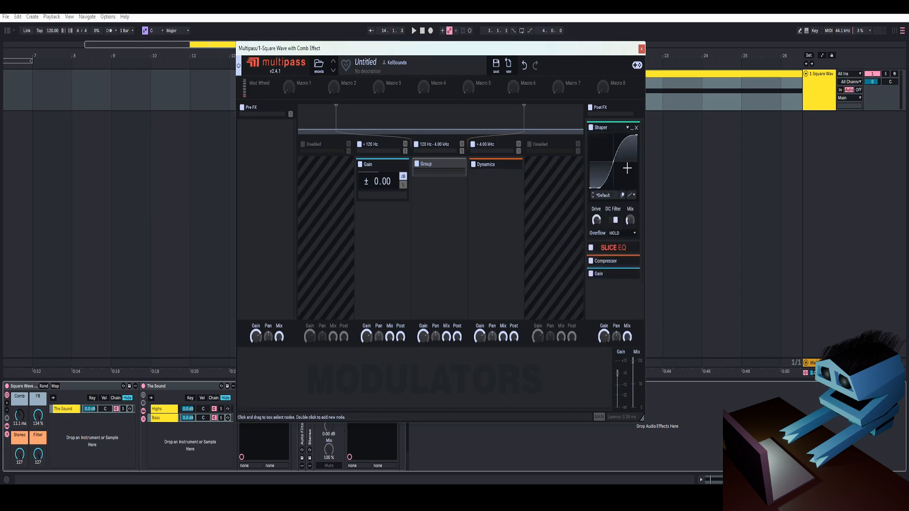
pyautogui.click(629, 129)
pyautogui.click(631, 143)
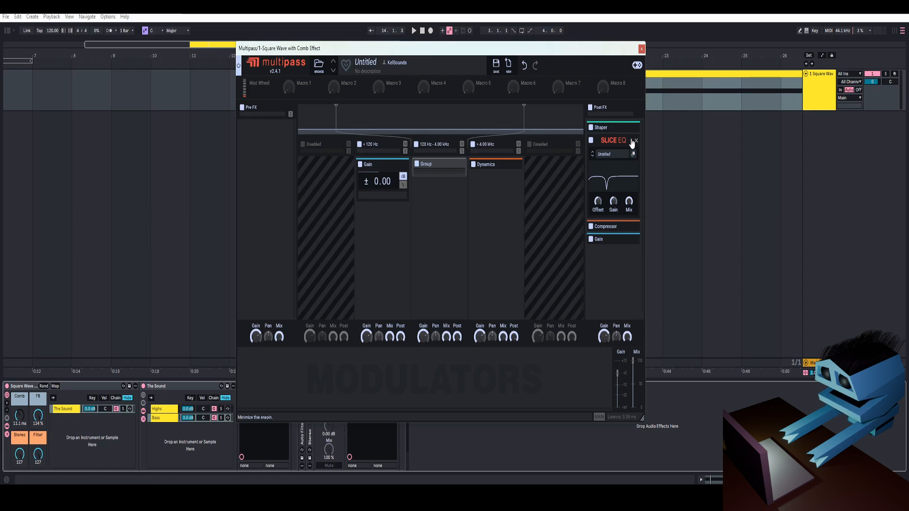
pyautogui.click(632, 141)
pyautogui.click(632, 154)
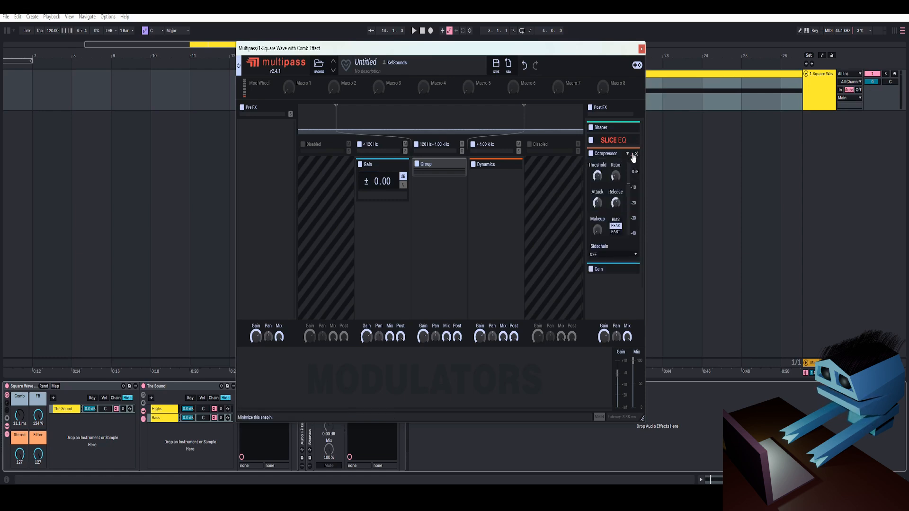
pyautogui.click(631, 154)
pyautogui.click(632, 167)
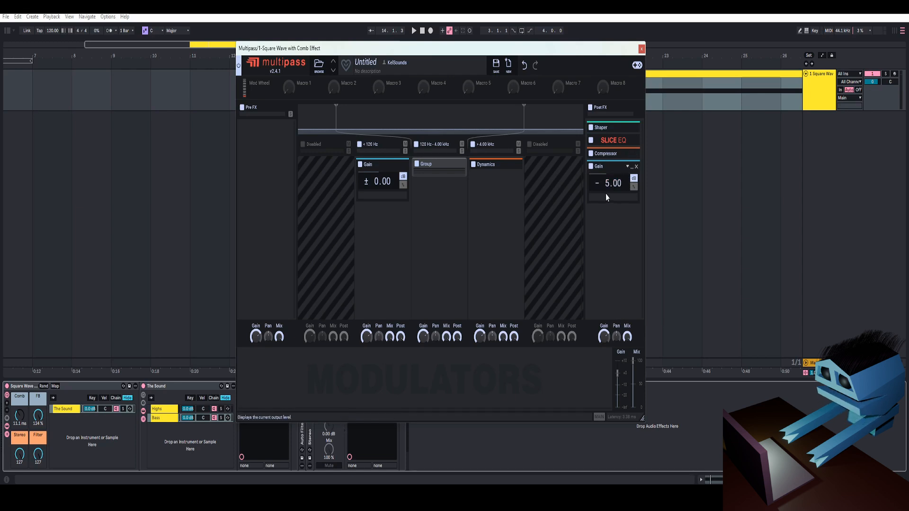
pyautogui.click(641, 50)
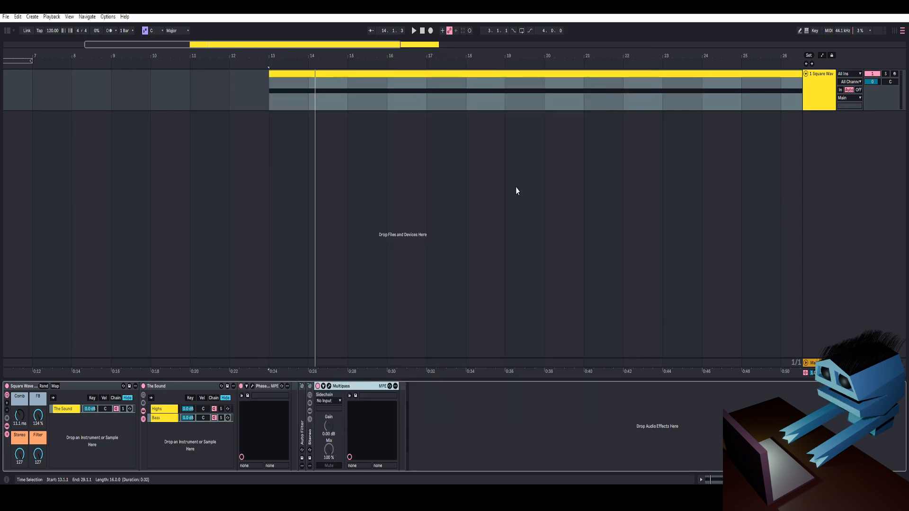
# Compare the sound with Multipass bypassed and enabled while sweeping the Comb macro during playback.
pyautogui.click(317, 386)
pyautogui.press('space')
pyautogui.moveTo(18, 418); pyautogui.dragTo(18, 422)
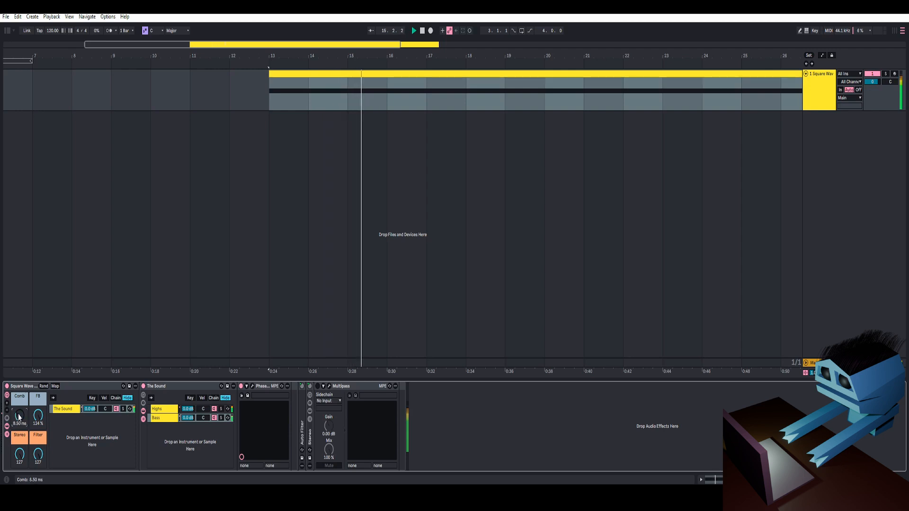
pyautogui.click(317, 387)
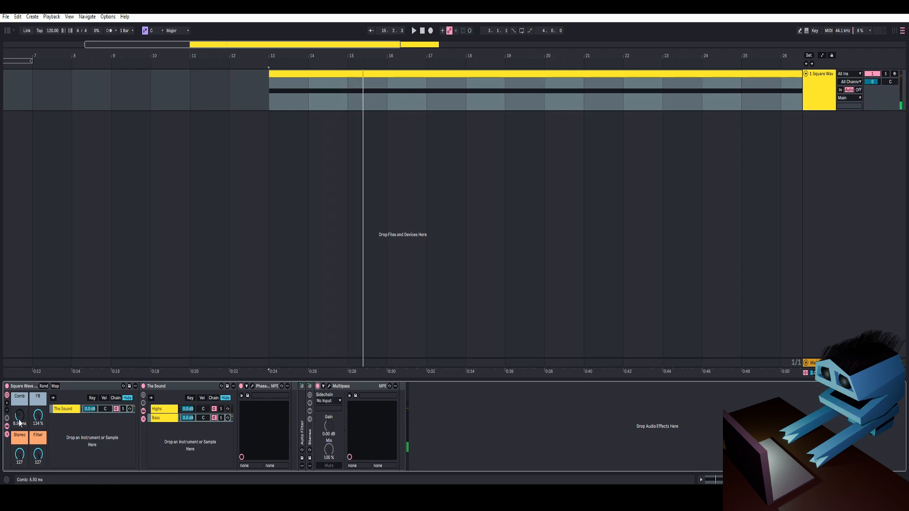
pyautogui.moveTo(19, 418); pyautogui.dragTo(19, 374)
pyautogui.press('space')
pyautogui.moveTo(19, 416)
pyautogui.mouseDown()
pyautogui.moveTo(20, 441)
pyautogui.moveTo(19, 417)
pyautogui.mouseUp()
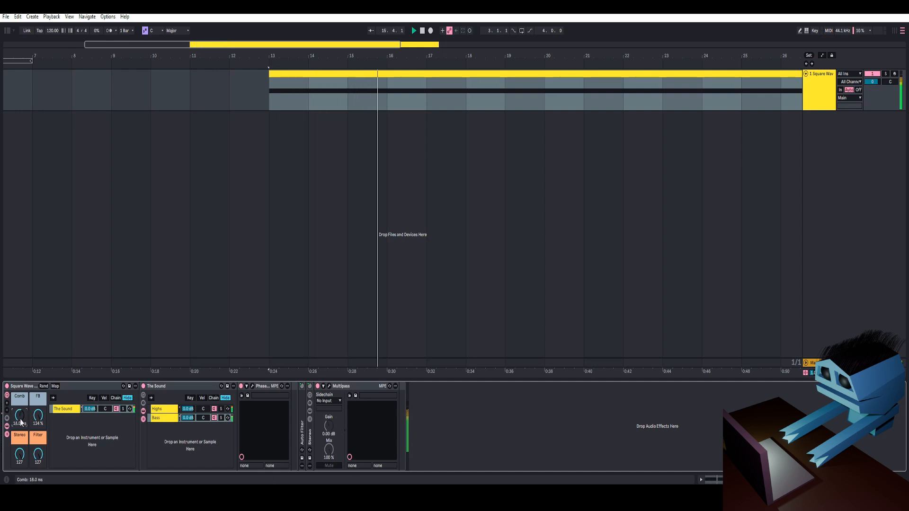
pyautogui.click(319, 386)
pyautogui.moveTo(19, 416); pyautogui.dragTo(20, 429)
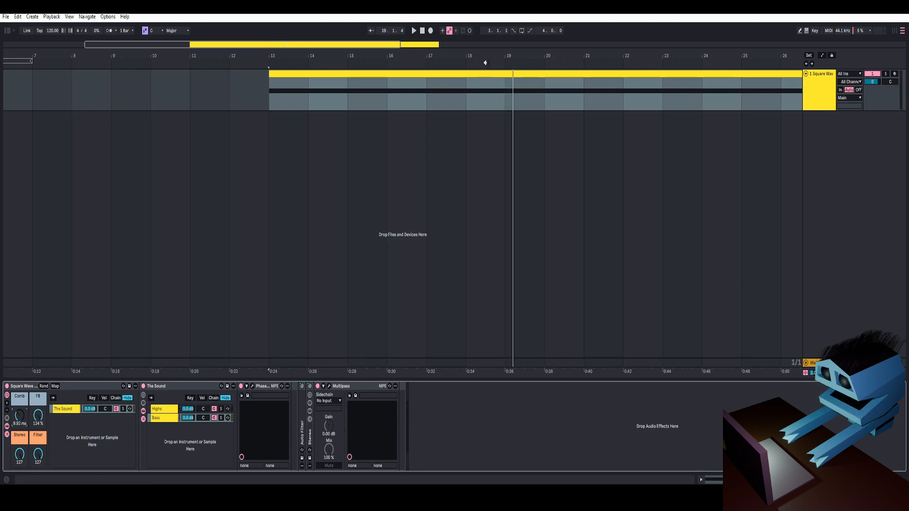
# Collapse the Multipass device and place the insert marker inside the square wave clip.
pyautogui.moveTo(491, 56); pyautogui.dragTo(491, 34)
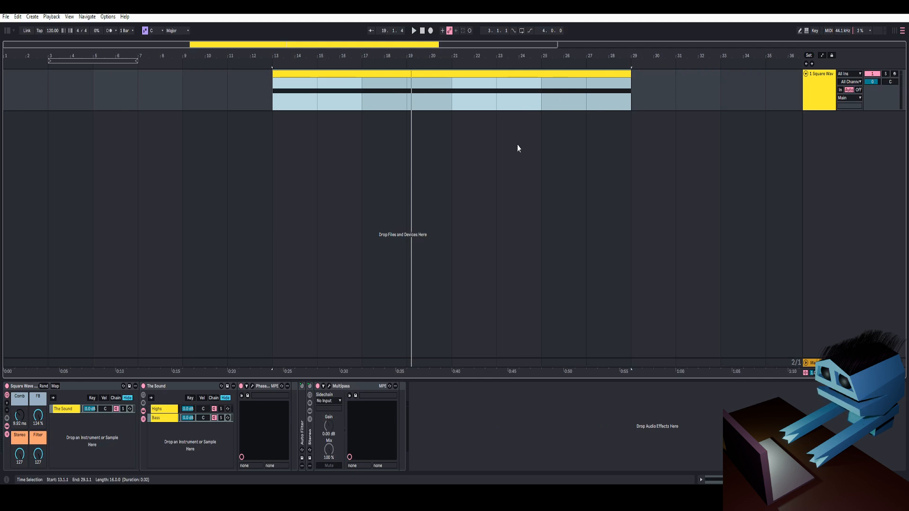
pyautogui.doubleClick(341, 387)
pyautogui.moveTo(415, 56); pyautogui.dragTo(415, 39)
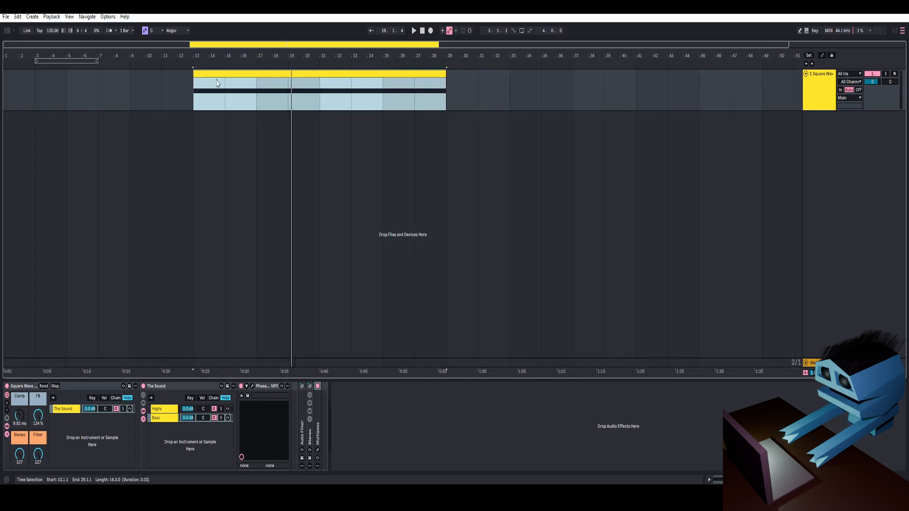
pyautogui.click(218, 83)
pyautogui.press('z')
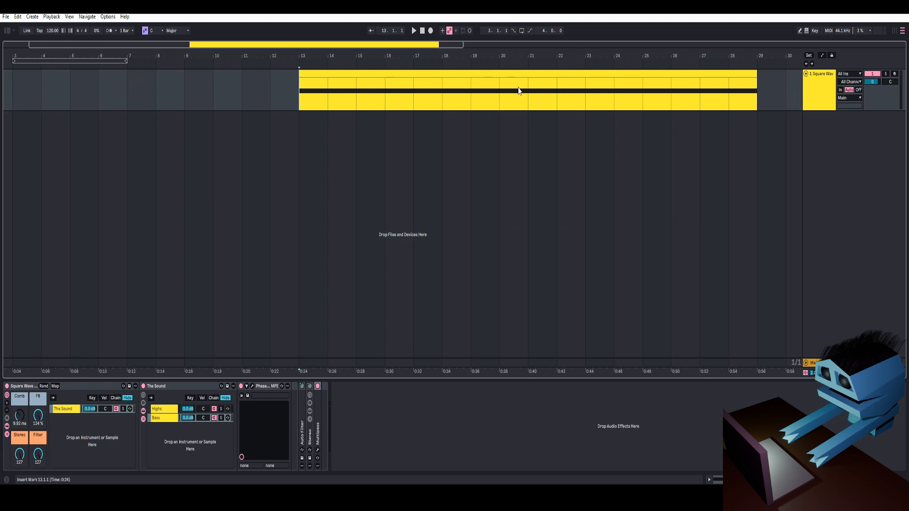
pyautogui.moveTo(505, 56)
pyautogui.mouseDown()
pyautogui.moveTo(310, 43)
pyautogui.moveTo(347, 76)
pyautogui.moveTo(589, 74)
pyautogui.moveTo(516, 62)
pyautogui.mouseUp()
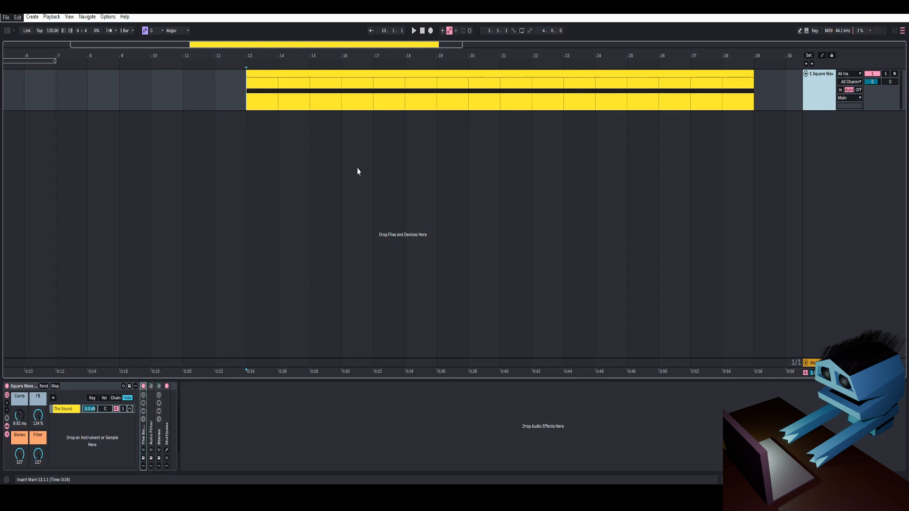
pyautogui.click(411, 97)
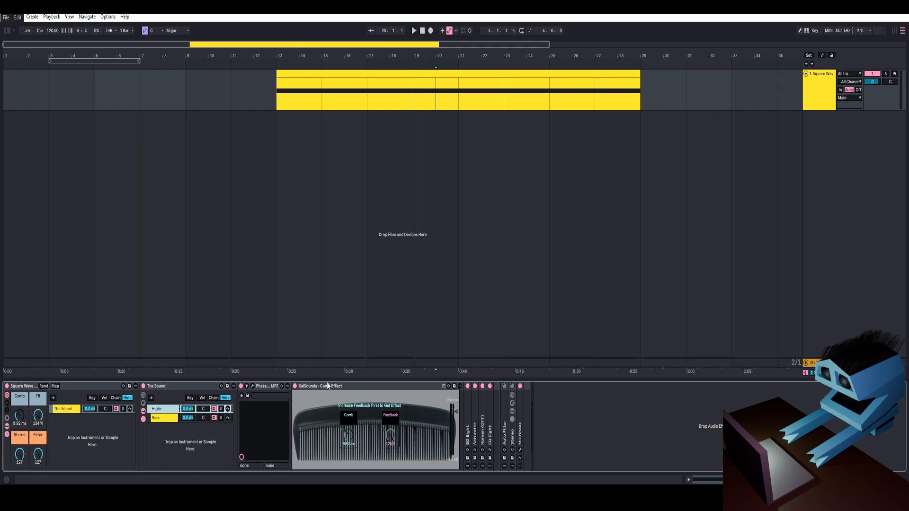
# Insert a new audio track below the square wave track.
pyautogui.rightClick(812, 154)
pyautogui.click(826, 158)
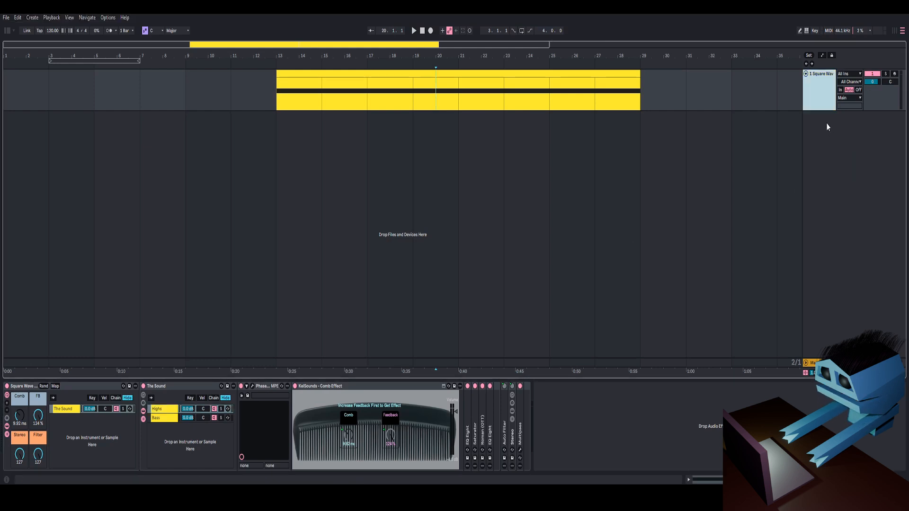
pyautogui.hotkey('ctrl', 't')
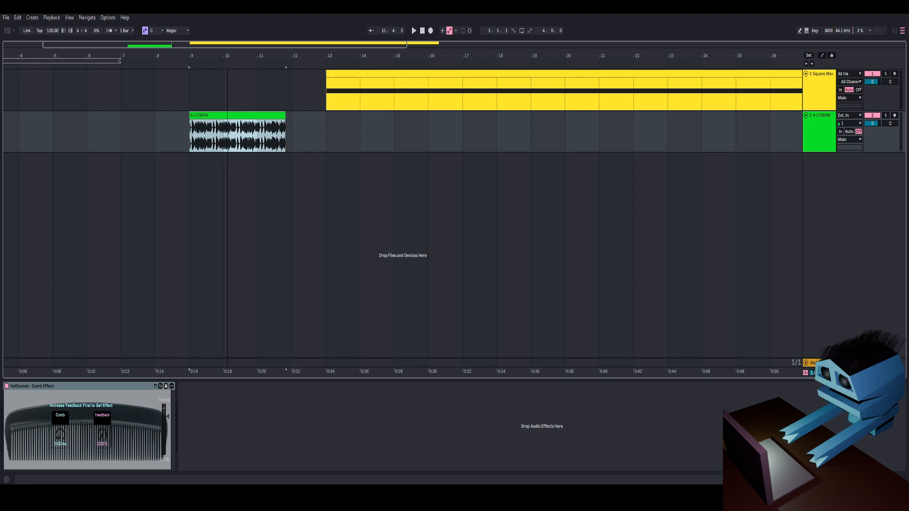
# Loop the selection of the A-170BPM audio clip and start playback.
pyautogui.moveTo(227, 56); pyautogui.dragTo(238, 95)
pyautogui.rightClick(266, 122)
pyautogui.rightClick(267, 115)
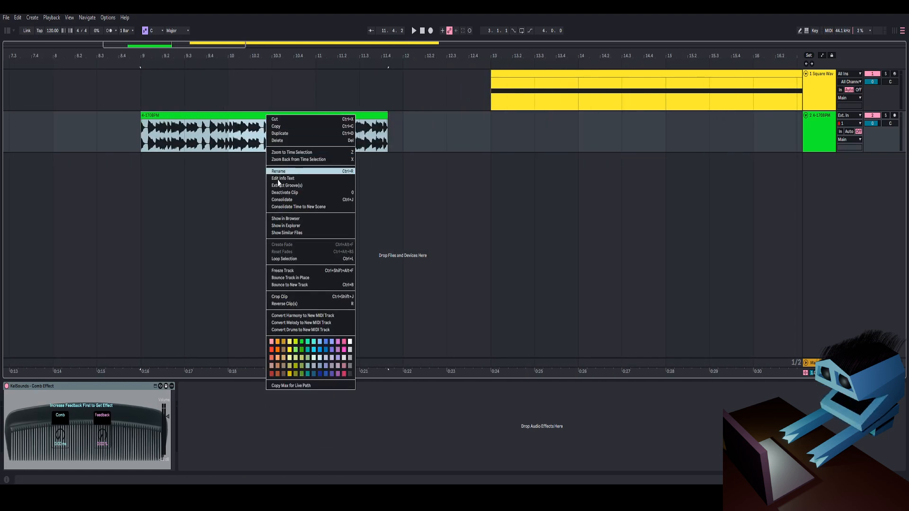
pyautogui.click(284, 259)
pyautogui.press('space')
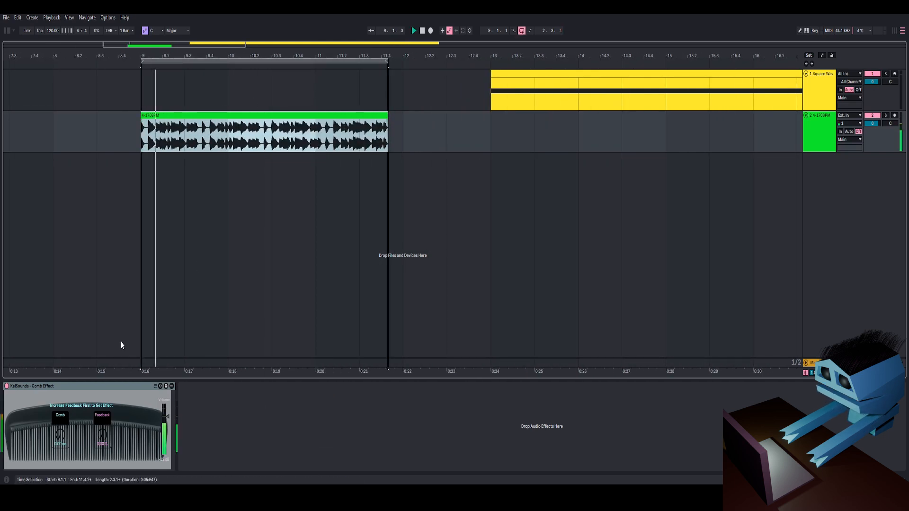
# Raise the Feedback of the audio track's Comb Effect and sweep its Comb control while the looped clip plays.
pyautogui.click(8, 390)
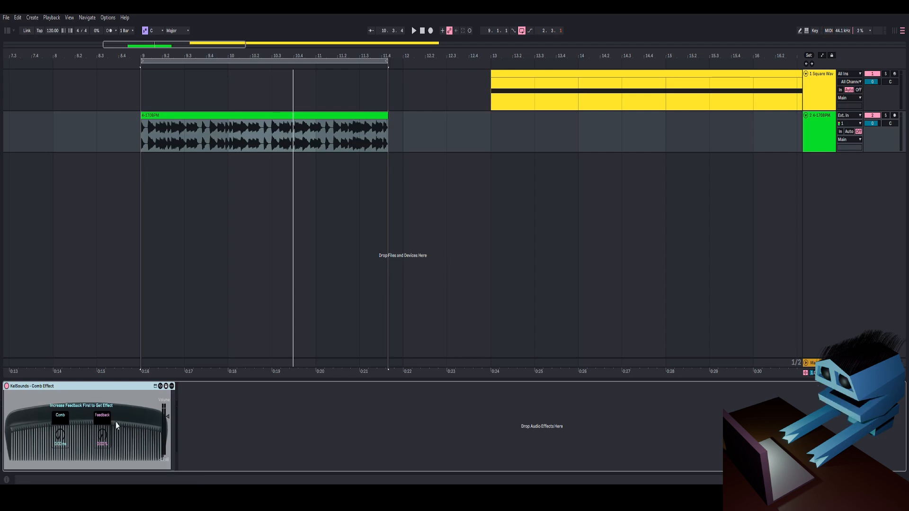
pyautogui.moveTo(104, 443); pyautogui.dragTo(104, 421)
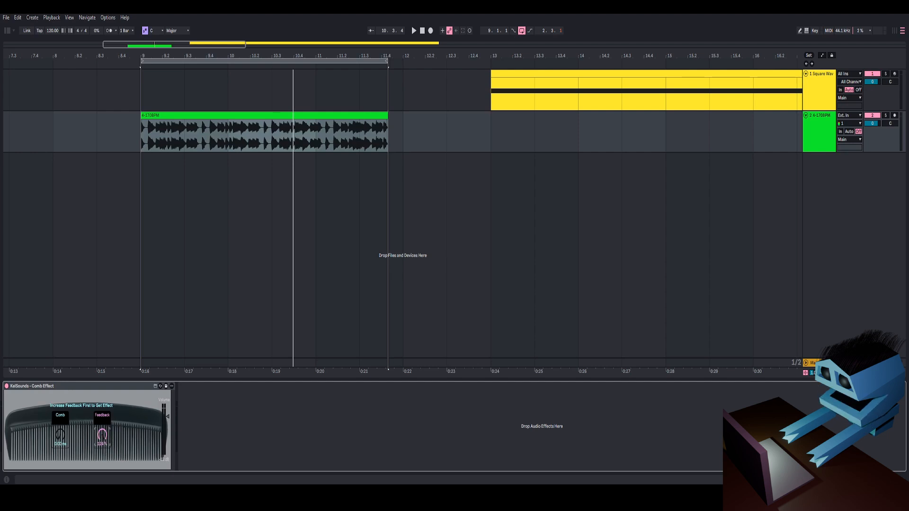
pyautogui.press('space')
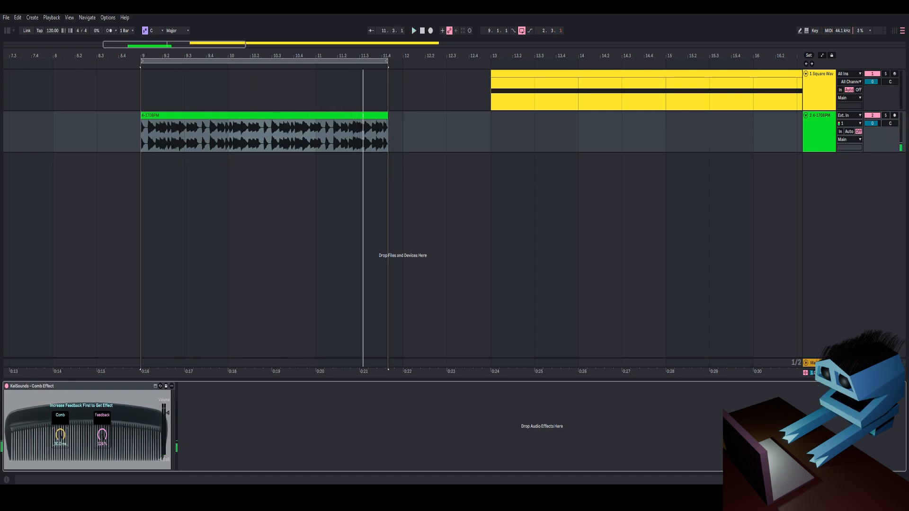
pyautogui.press('space')
pyautogui.moveTo(60, 435); pyautogui.dragTo(60, 393)
pyautogui.press('space')
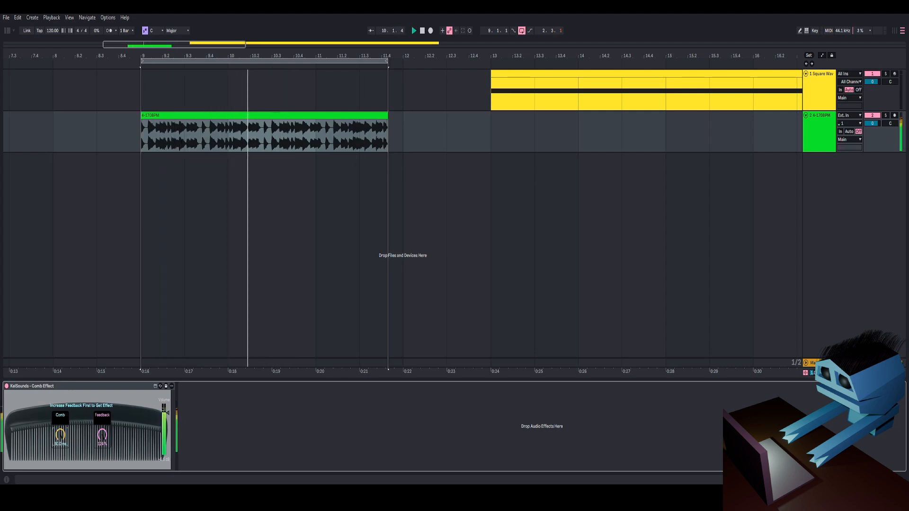
pyautogui.moveTo(61, 435); pyautogui.dragTo(62, 393)
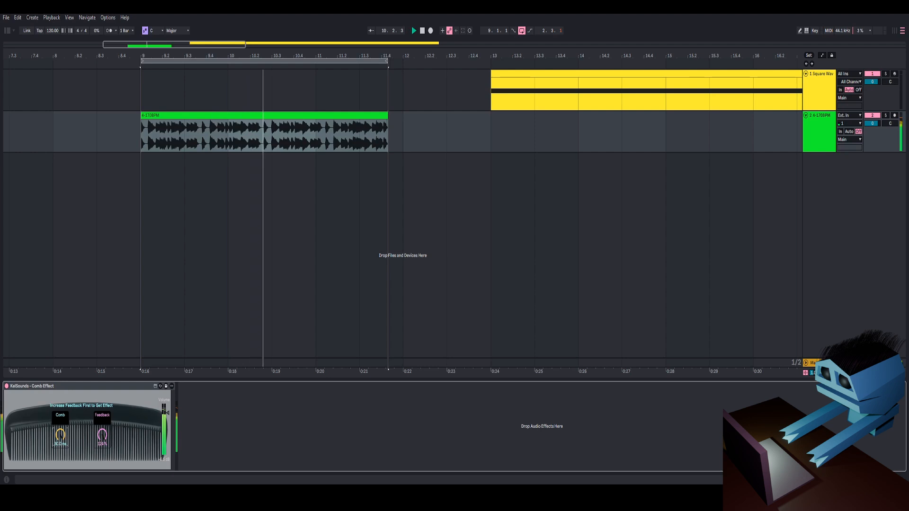
pyautogui.press('space')
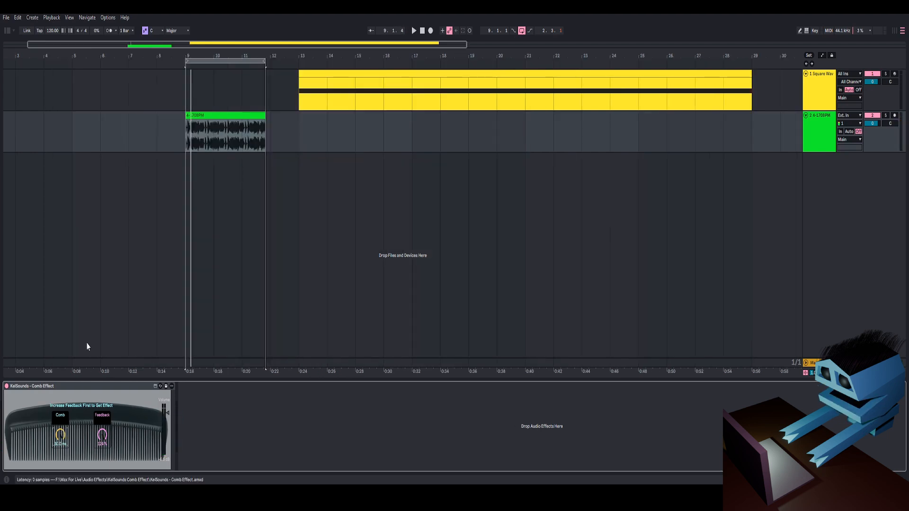
# Play the A-170BPM clip and lower the Comb control of the track's Comb Effect.
pyautogui.press('space')
pyautogui.moveTo(60, 435); pyautogui.dragTo(60, 453)
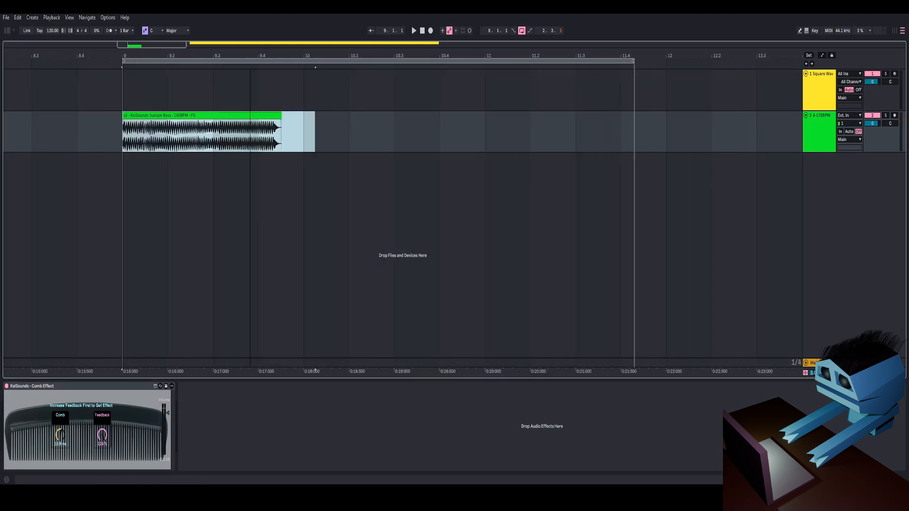
# Select the KelSounds Sustain Bass clip and lower the Comb control while repeatedly auditioning the clip from its start.
pyautogui.moveTo(180, 56); pyautogui.dragTo(236, 66)
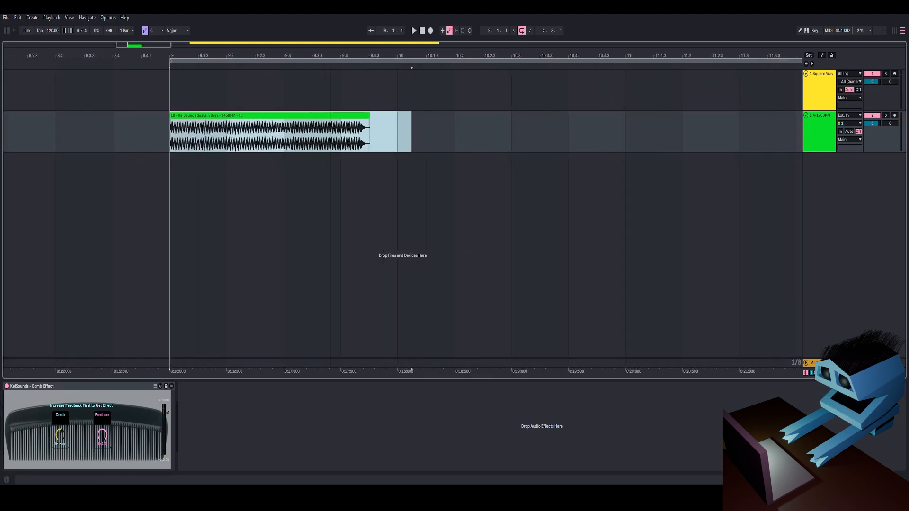
pyautogui.click(245, 116)
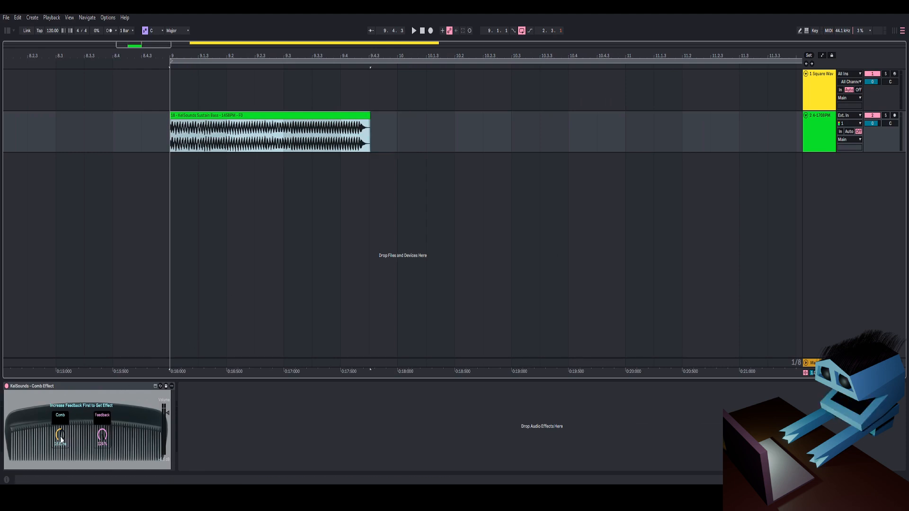
pyautogui.moveTo(60, 436); pyautogui.dragTo(60, 471)
pyautogui.press('space')
pyautogui.press('space')
pyautogui.press('space')
pyautogui.press('space')
pyautogui.press('space')
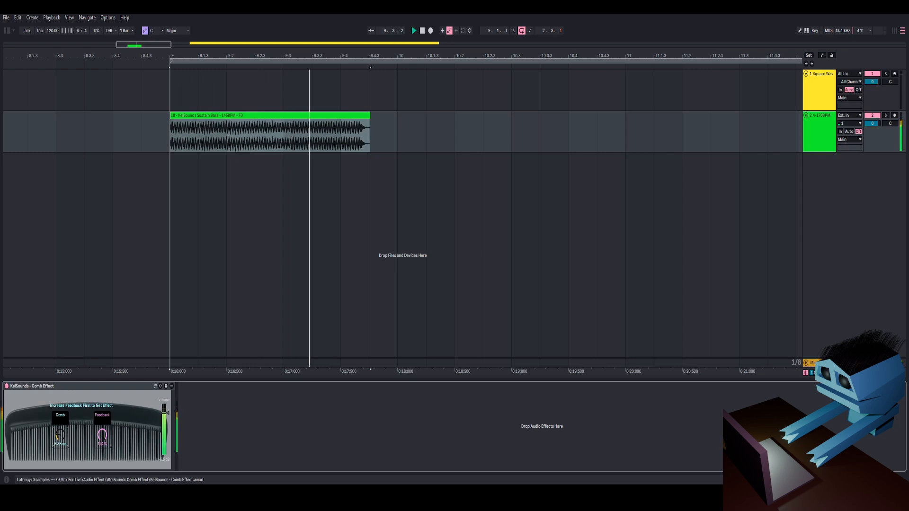
pyautogui.press('space')
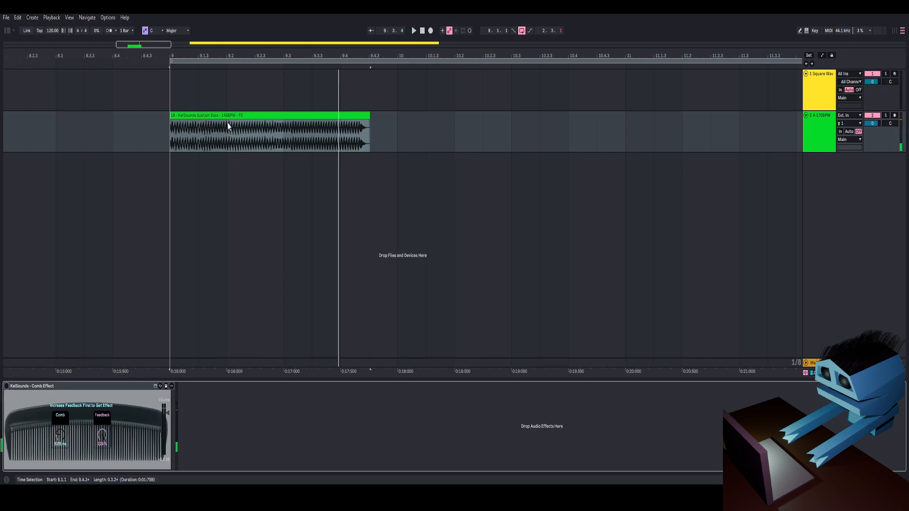
# Play the Sustain Bass clip from its start with the Comb Effect bypassed to hear the dry sound.
pyautogui.click(240, 114)
pyautogui.press('space')
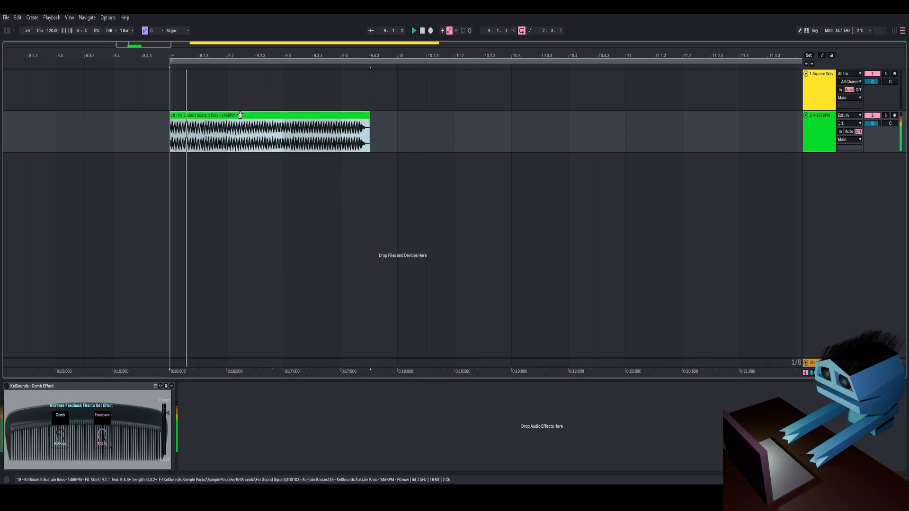
pyautogui.press('space')
pyautogui.press('space')
# Re-enable the Comb Effect and sweep its Comb control while the Sustain Bass clip plays.
pyautogui.click(6, 386)
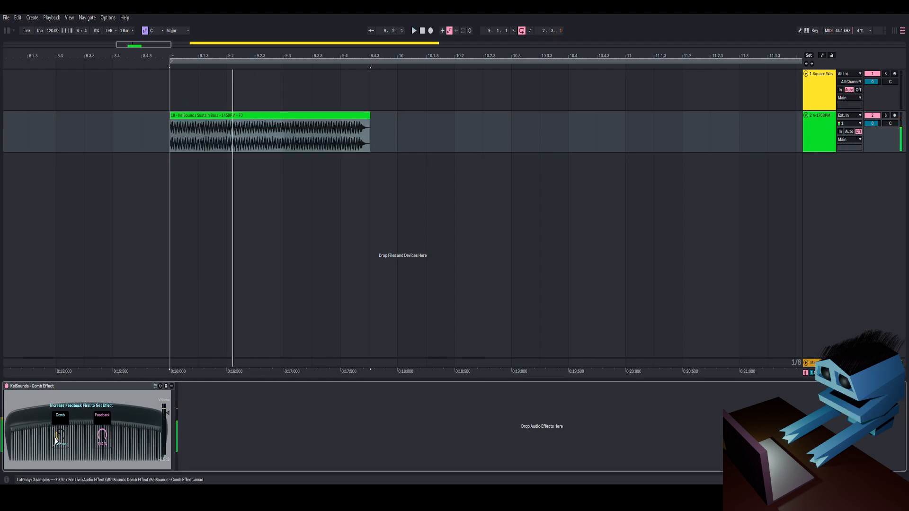
pyautogui.press('space')
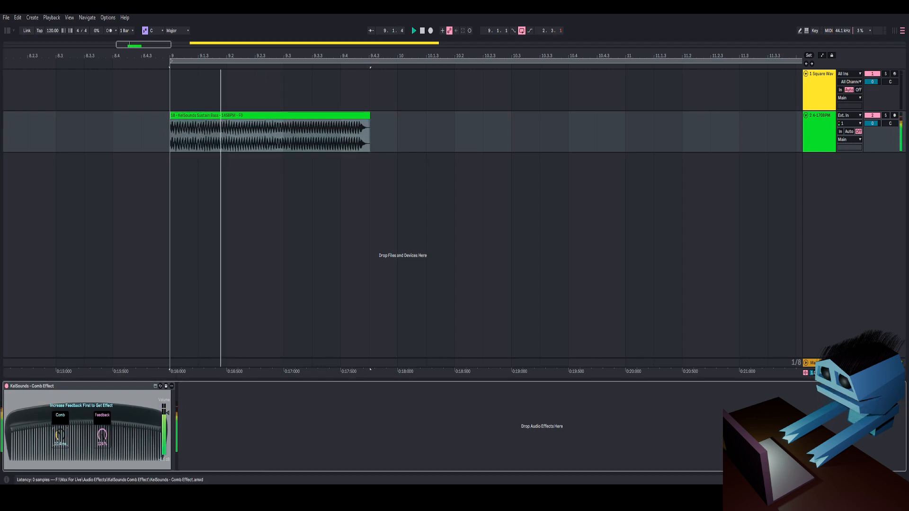
pyautogui.moveTo(60, 435); pyautogui.dragTo(67, 464)
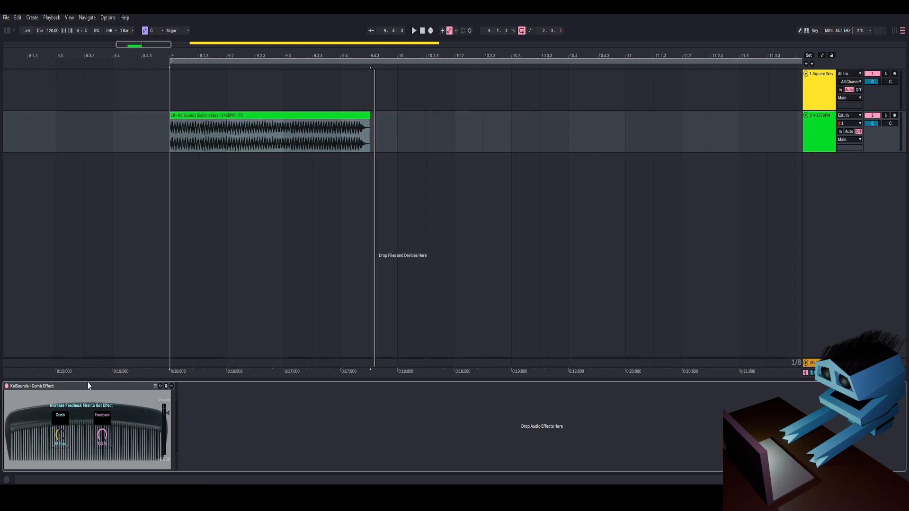
pyautogui.moveTo(391, 53); pyautogui.dragTo(429, 53)
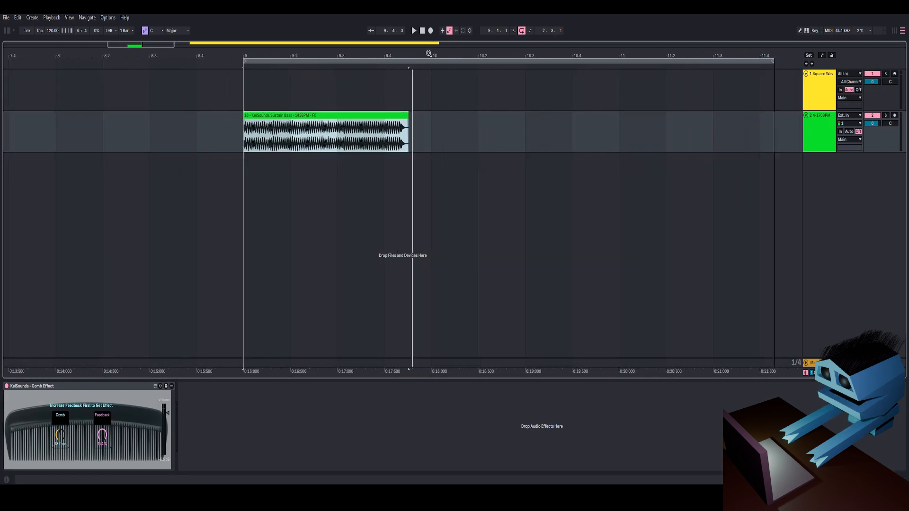